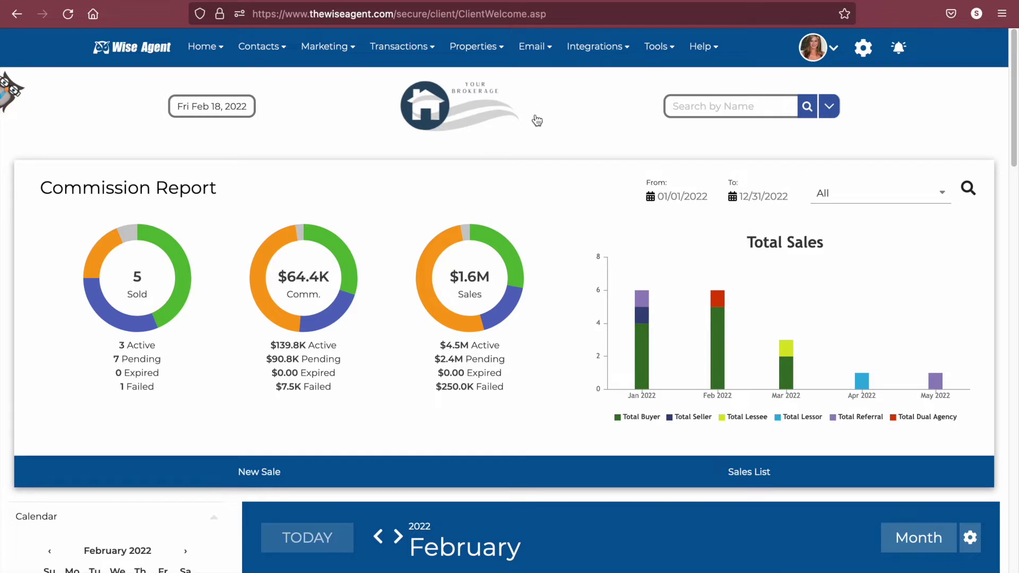
Step: On the Integrations settings page, confirm the Digital Ads integration is connected
left_click(594, 48)
left_click(647, 90)
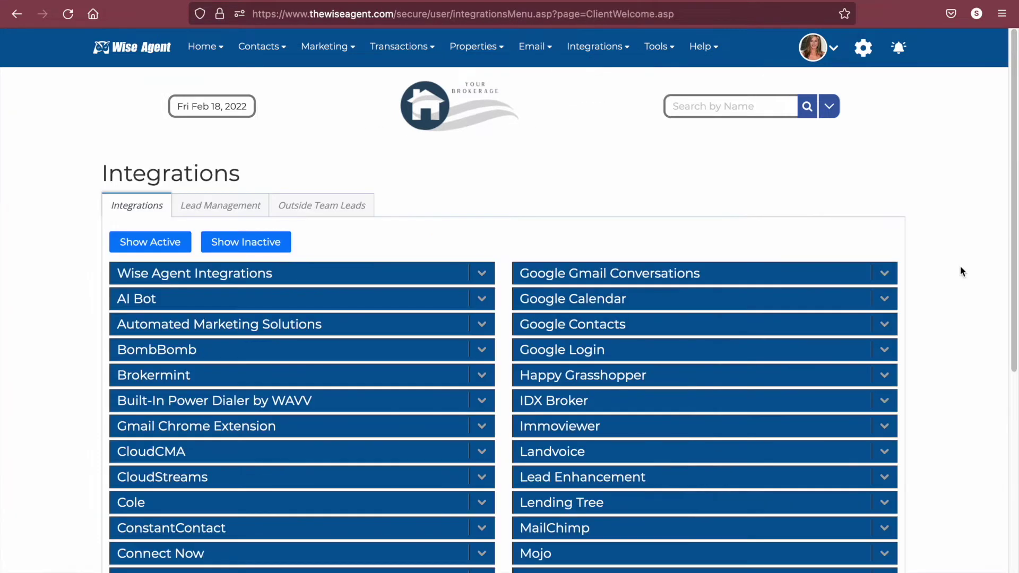
scroll(960, 265, "down", 3)
scroll(960, 266, "down", 3)
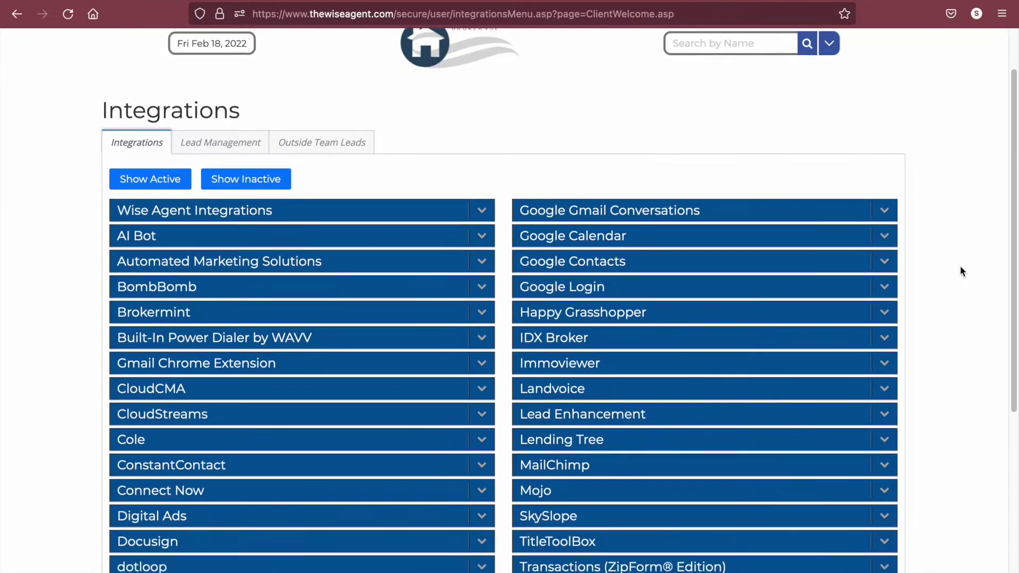
left_click(481, 396)
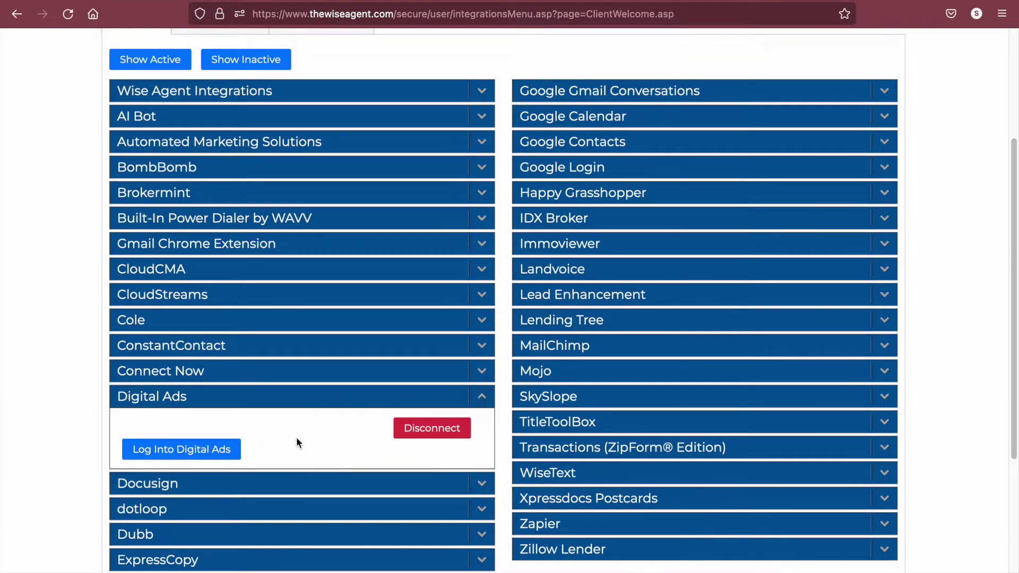
left_click(482, 402)
Step: Go to the Digital Ads dashboard from the Marketing menu
scroll(482, 405, "up", 5)
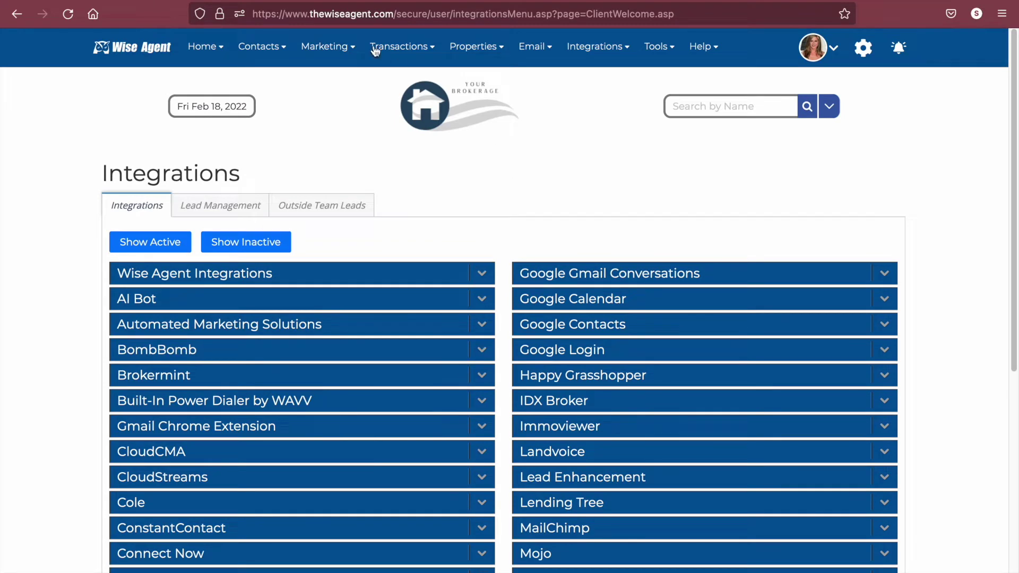
left_click(329, 49)
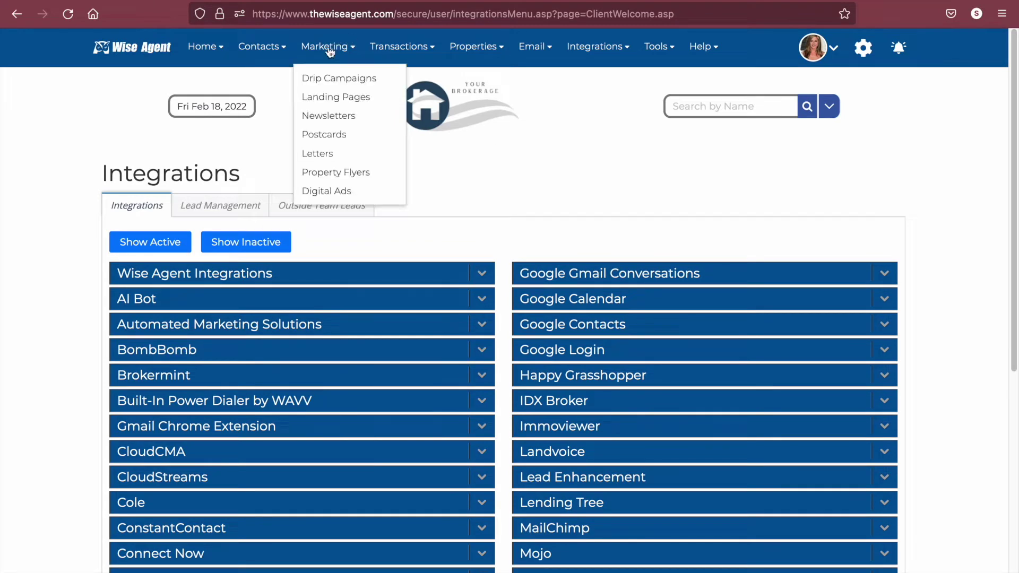
left_click(351, 195)
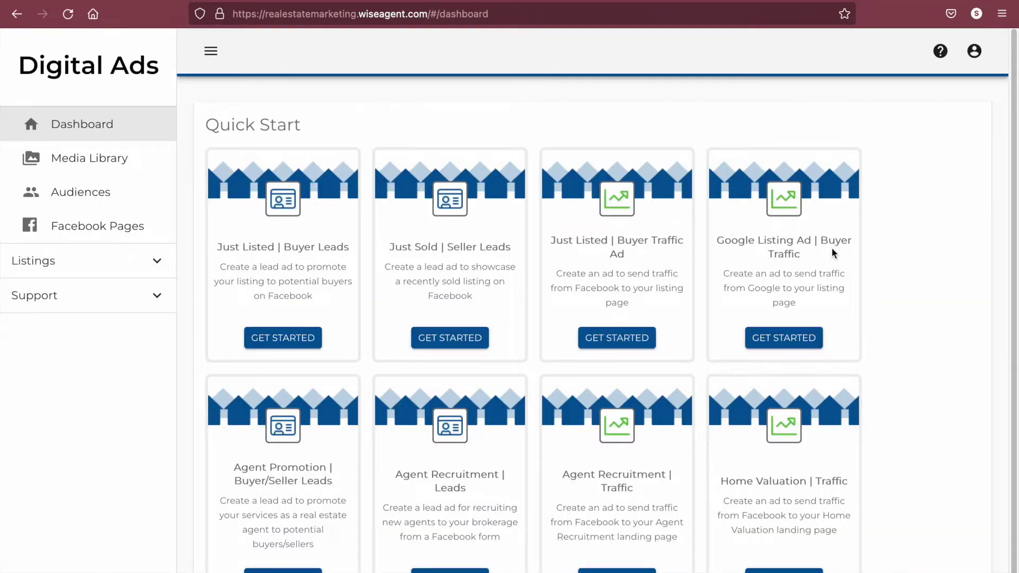
Step: Review both linked Facebook pages, then return to the Quick Start templates dashboard
left_click(117, 234)
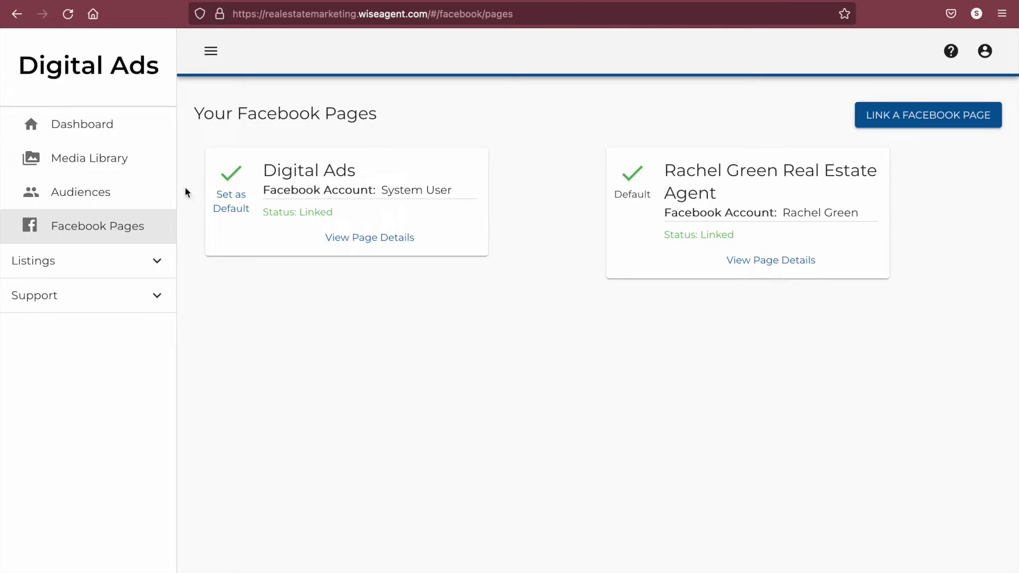
left_click(121, 122)
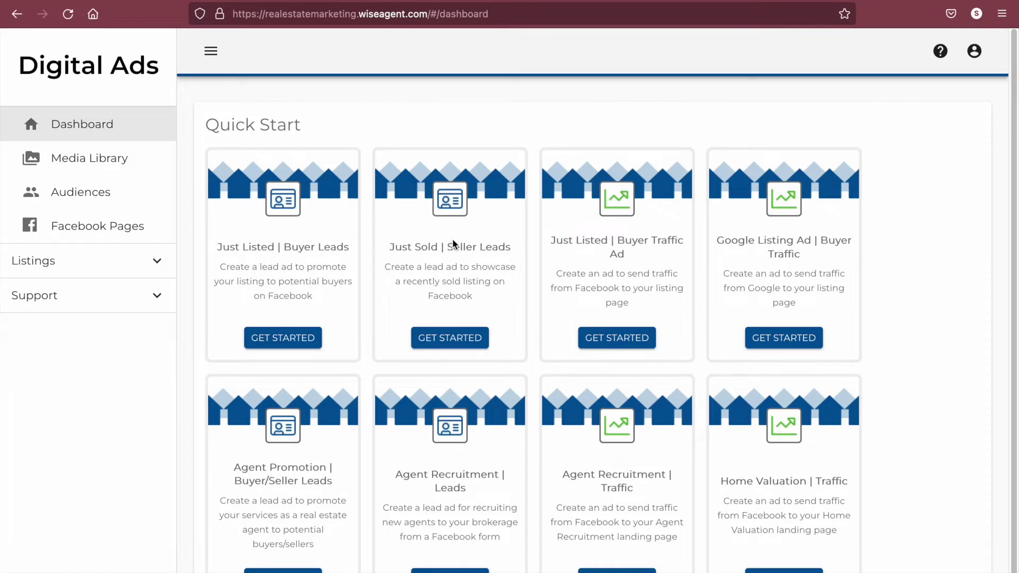
scroll(825, 259, "down", 1)
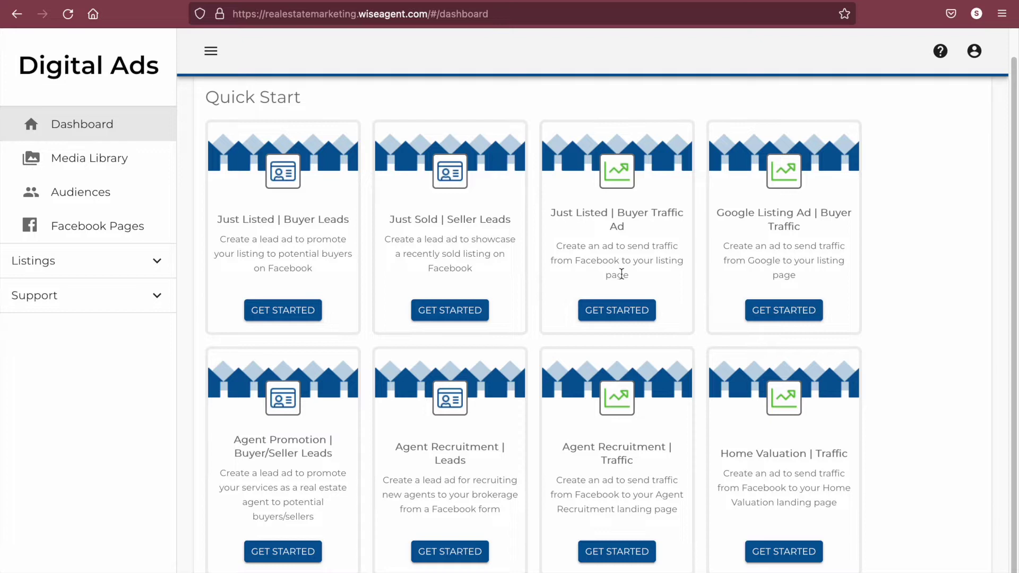
left_click(160, 297)
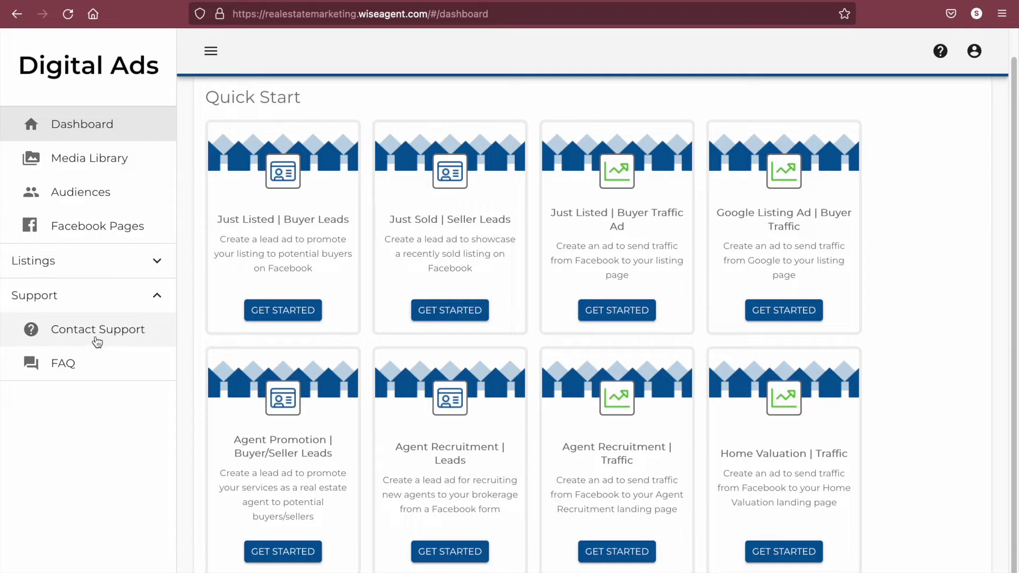
left_click(157, 295)
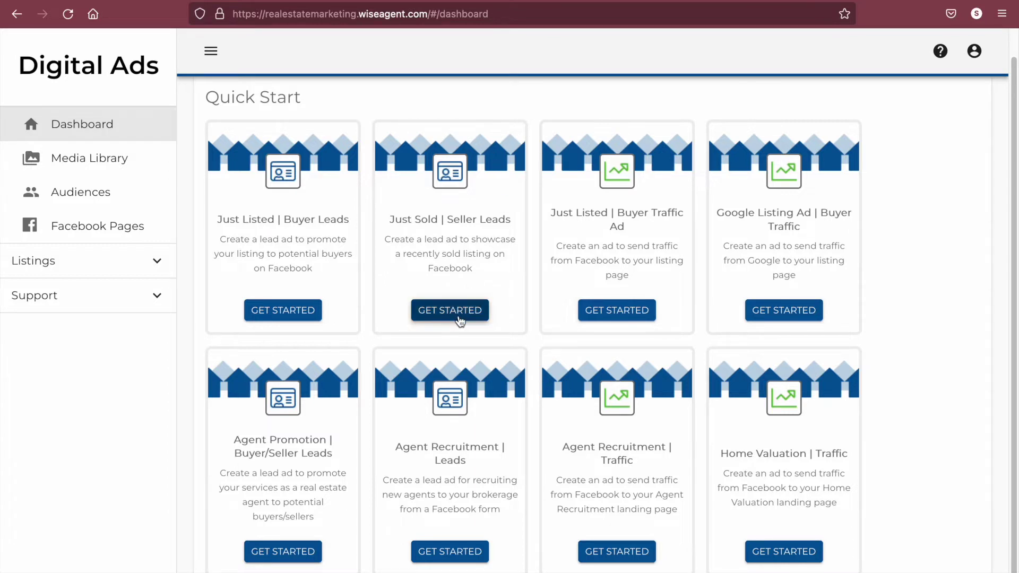
left_click(442, 321)
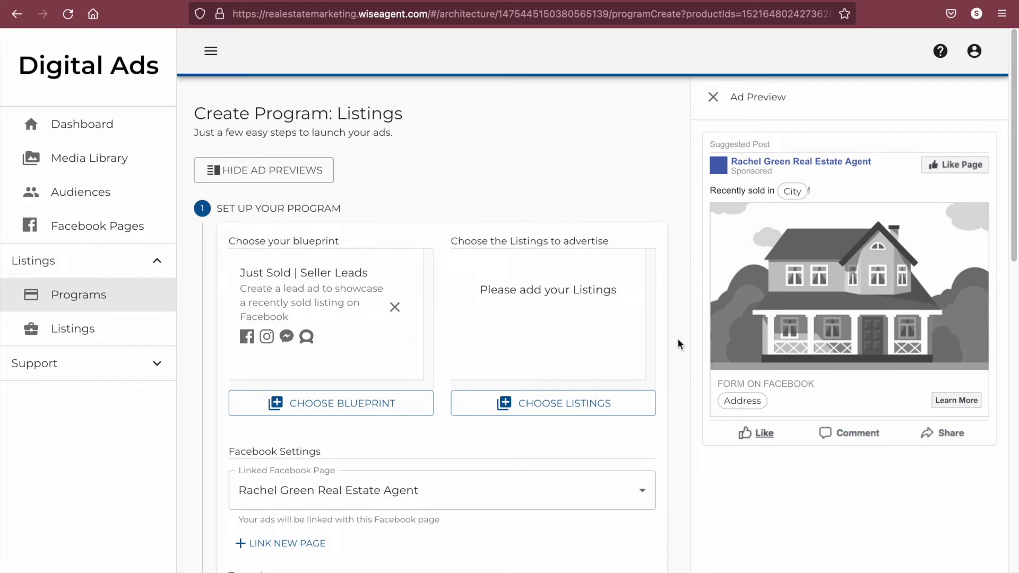
left_click(541, 407)
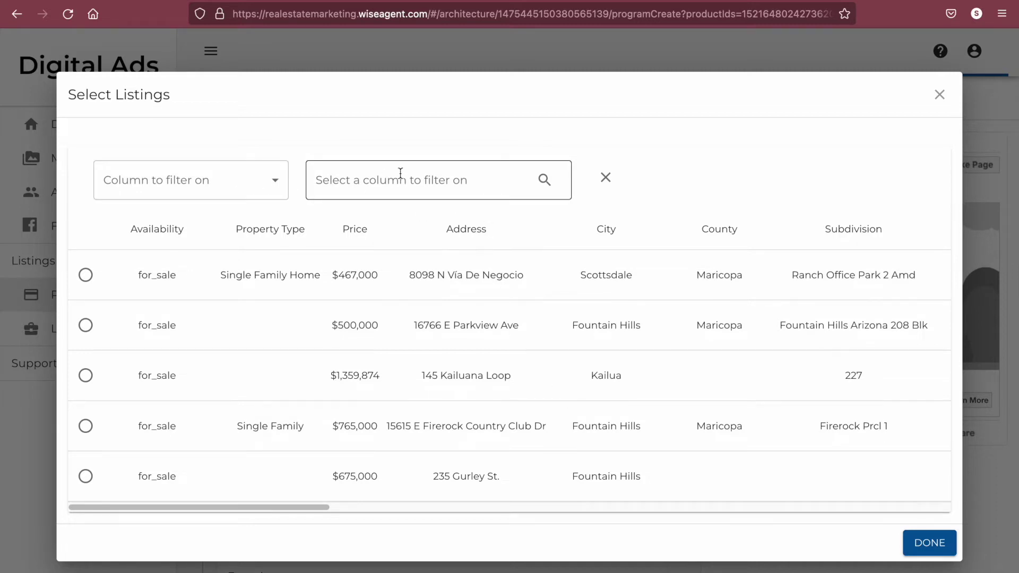
left_click(86, 275)
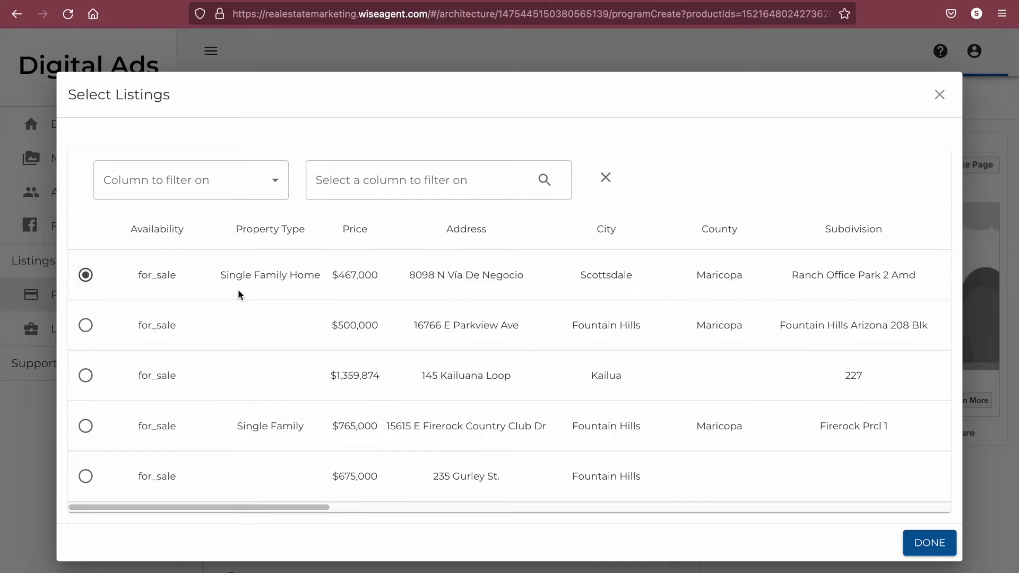
left_click(946, 543)
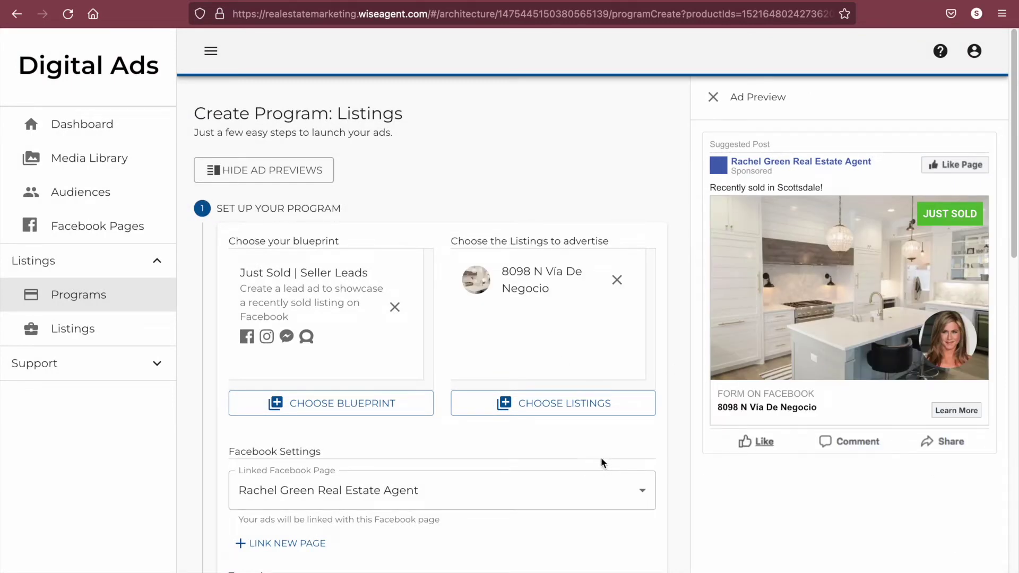
Step: Keep the agent's own Facebook page as the linked page
scroll(434, 393, "down", 3)
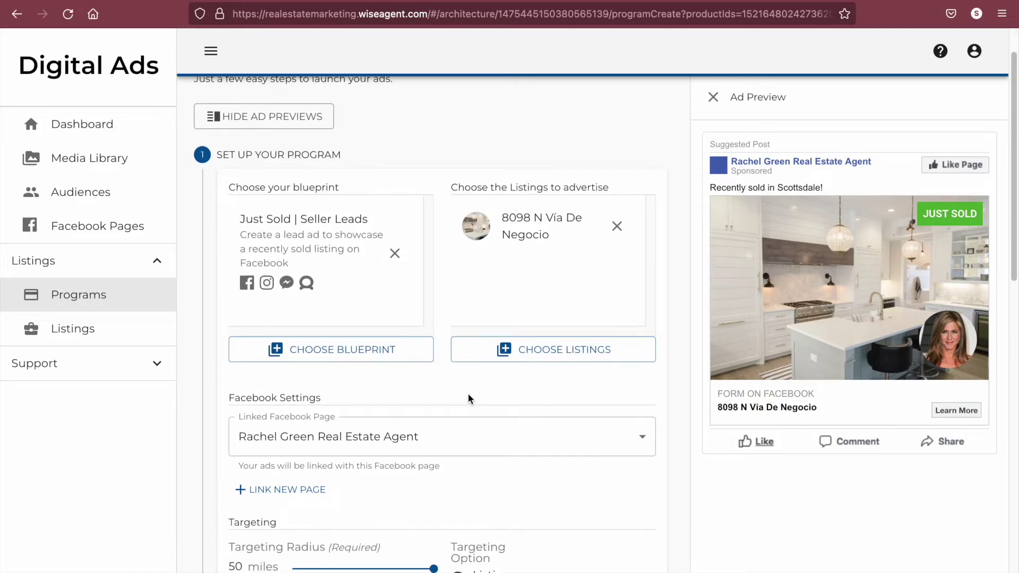
scroll(491, 399, "down", 1)
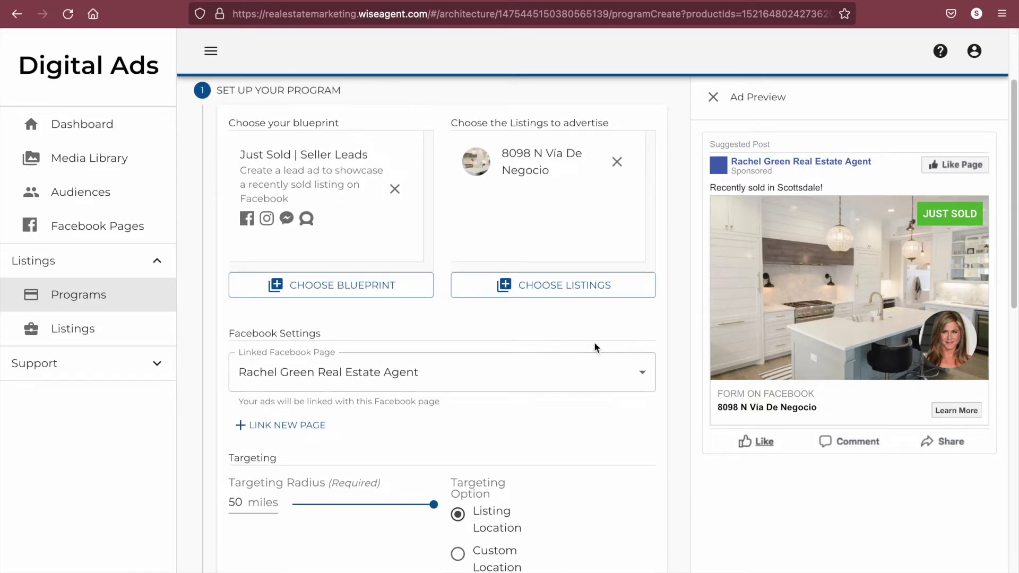
left_click(632, 382)
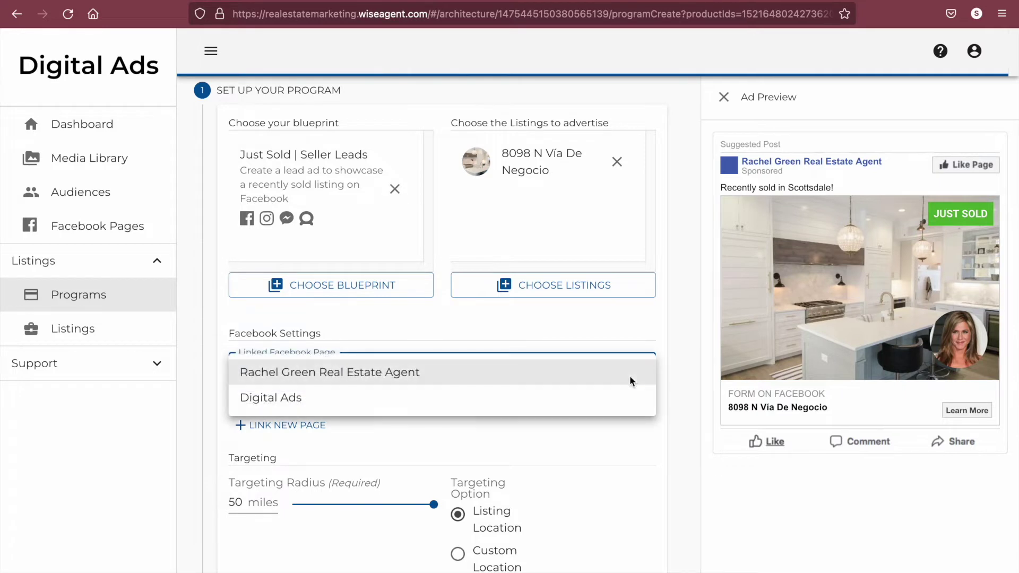
left_click(630, 377)
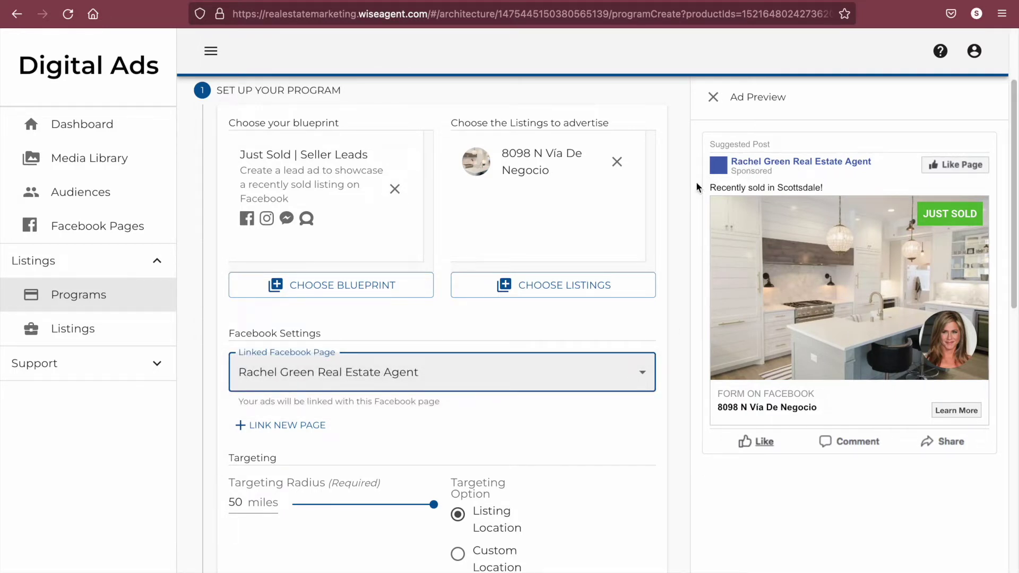
Step: Switch ad targeting to Custom Location and try the empty postal code field
scroll(667, 312, "down", 2)
scroll(667, 311, "down", 3)
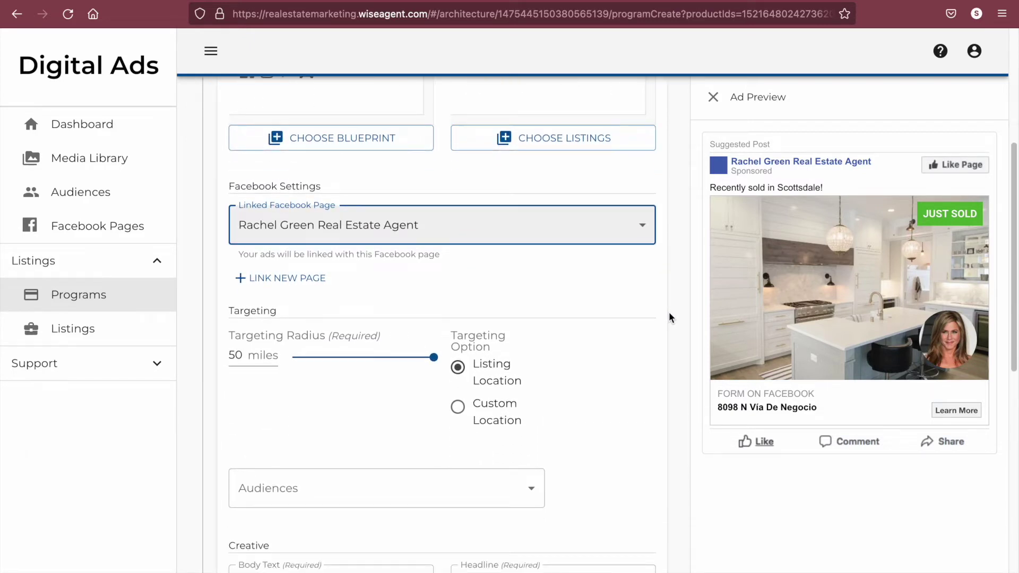
scroll(668, 316, "down", 3)
scroll(668, 312, "down", 3)
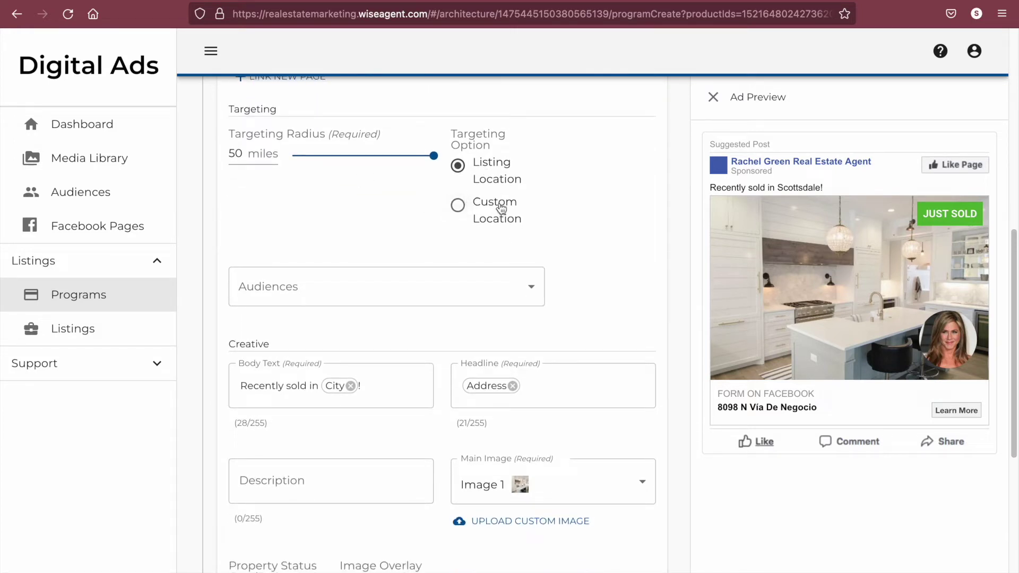
left_click(458, 208)
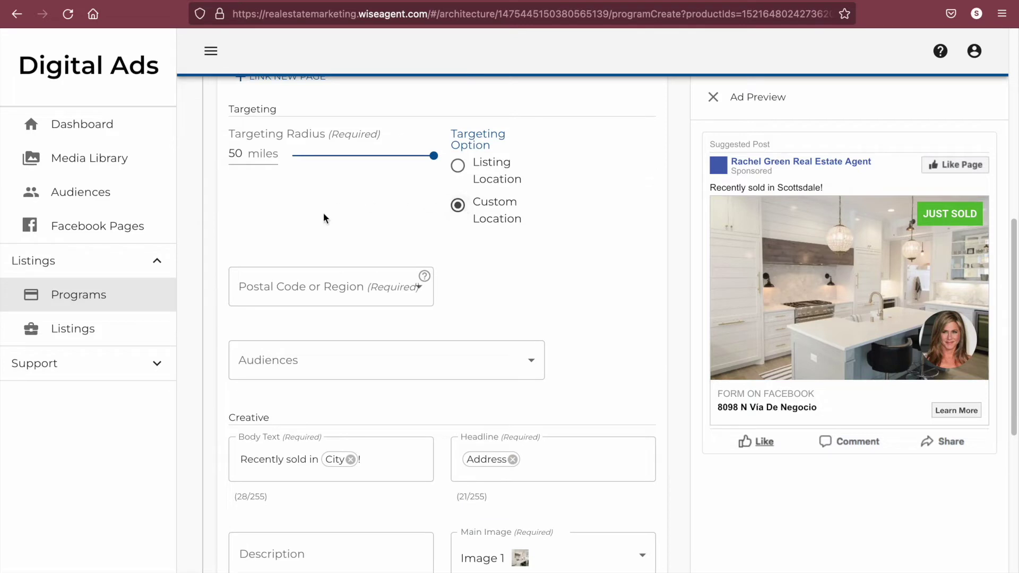
left_click(319, 292)
left_click(558, 285)
Step: Check the saved audiences list without choosing one
scroll(585, 253, "down", 1)
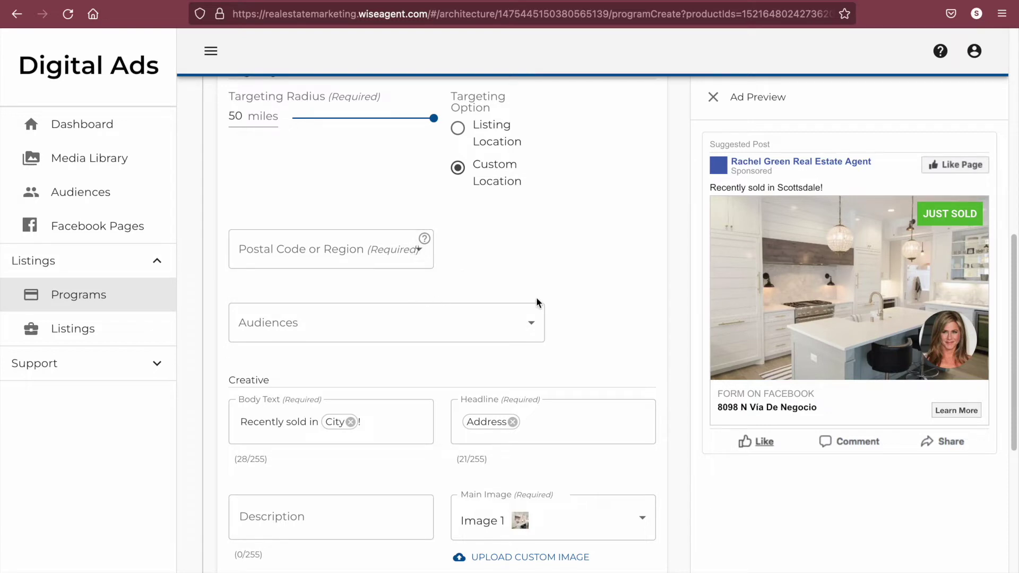
left_click(522, 332)
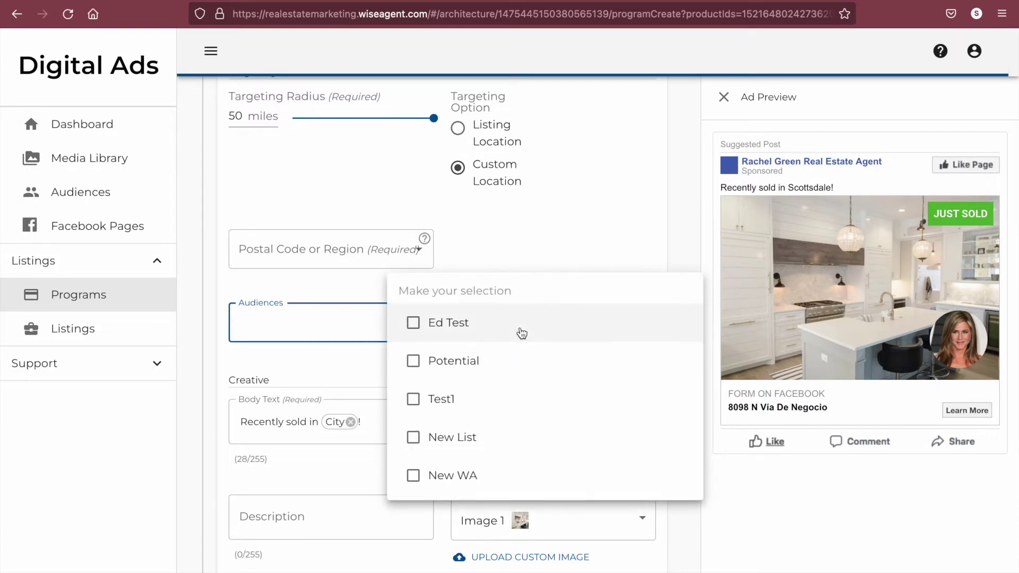
left_click(517, 246)
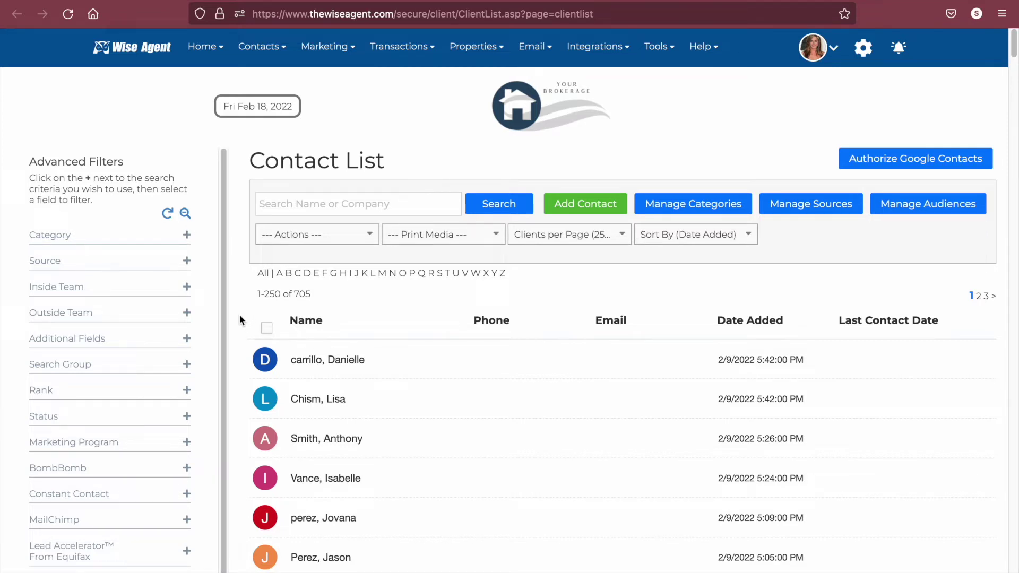
Step: Select four contacts and choose to add them to a Facebook audience
left_click(266, 361)
left_click(266, 401)
left_click(266, 440)
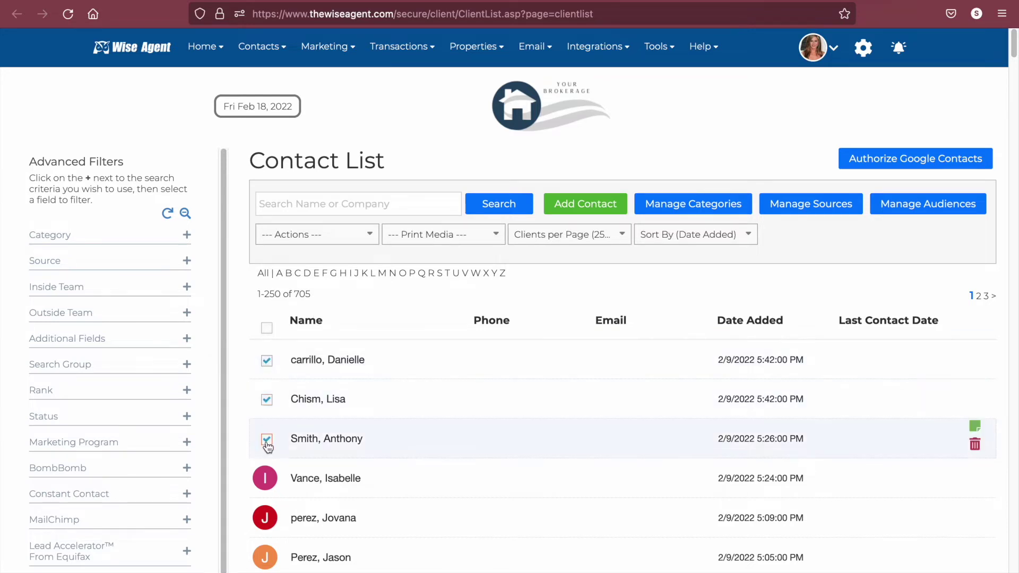
left_click(266, 479)
left_click(364, 236)
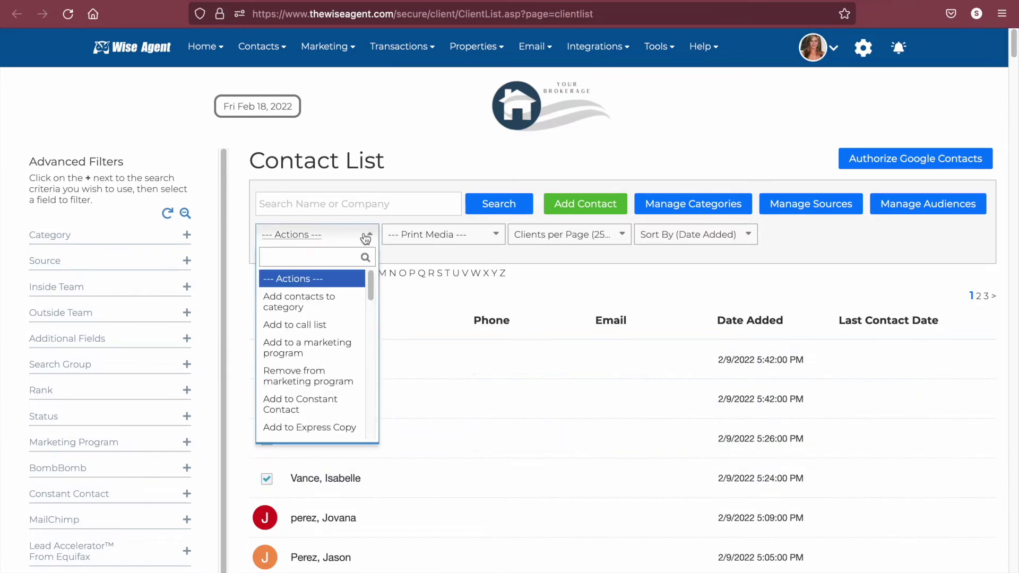
type("facebook")
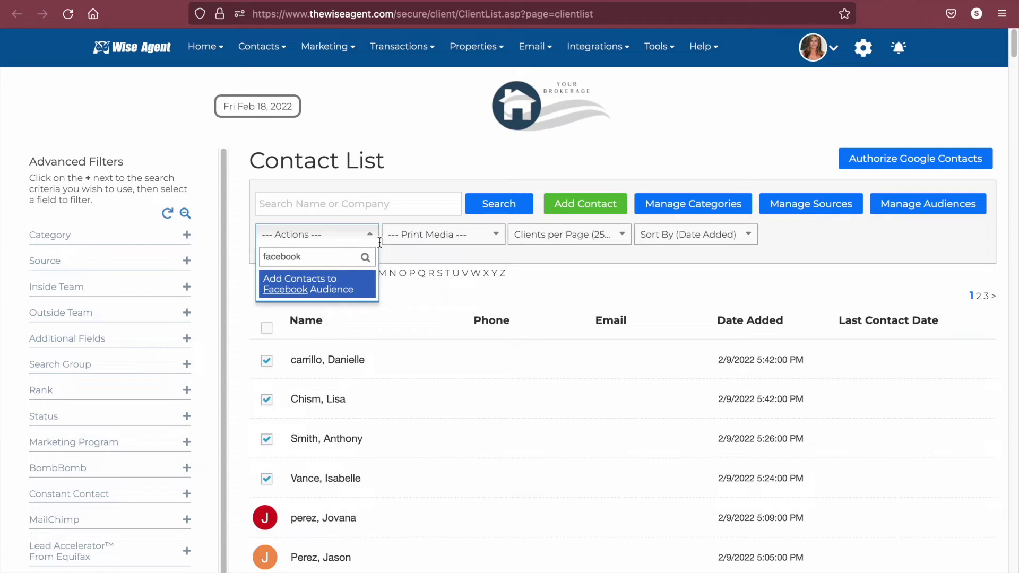
left_click(352, 293)
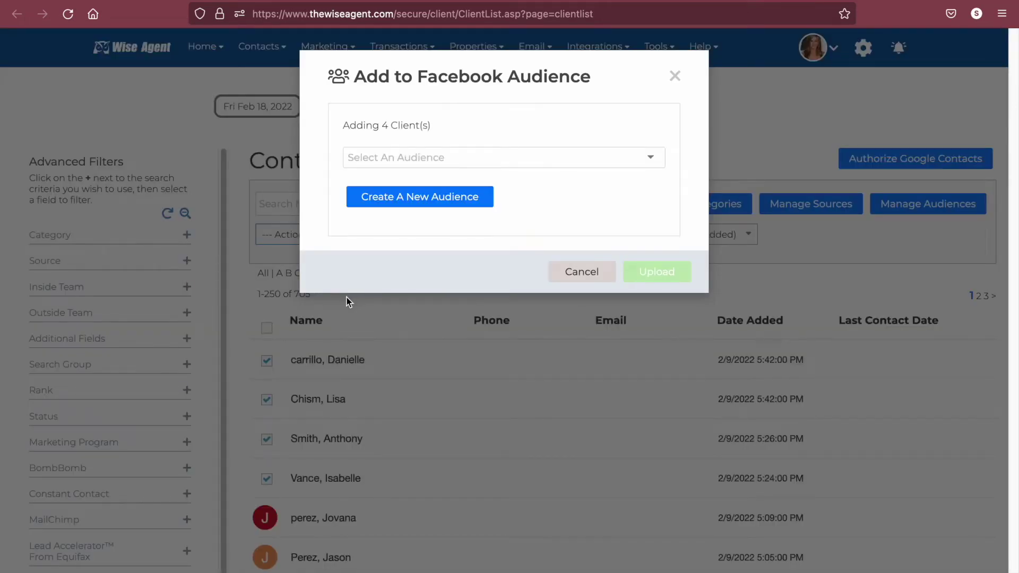
Step: Create 'Scottsdale Buyer Audience' described 'Buyers in the Scottsdale area' and upload the contacts
left_click(374, 201)
left_click(392, 210)
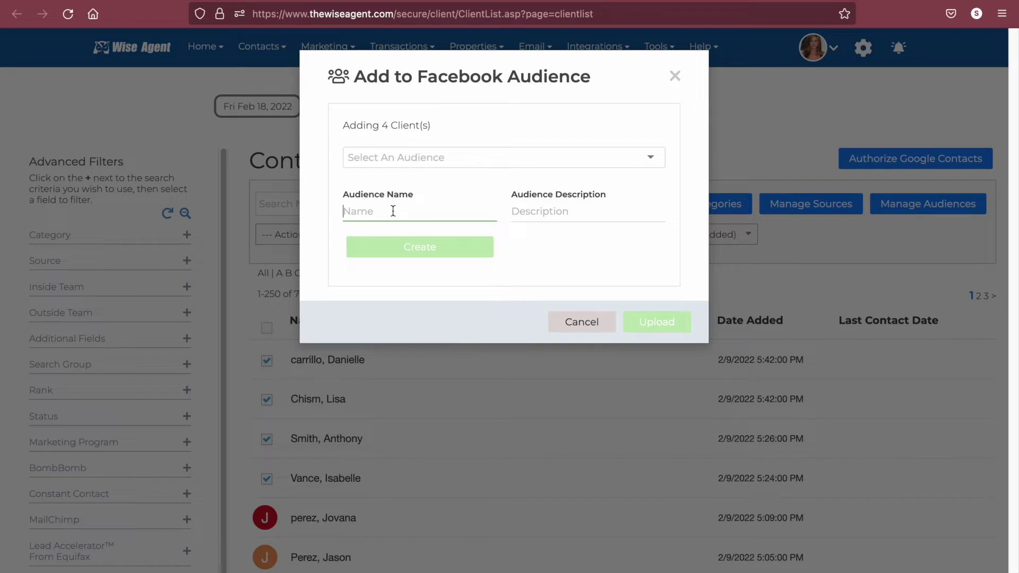
type("Scot")
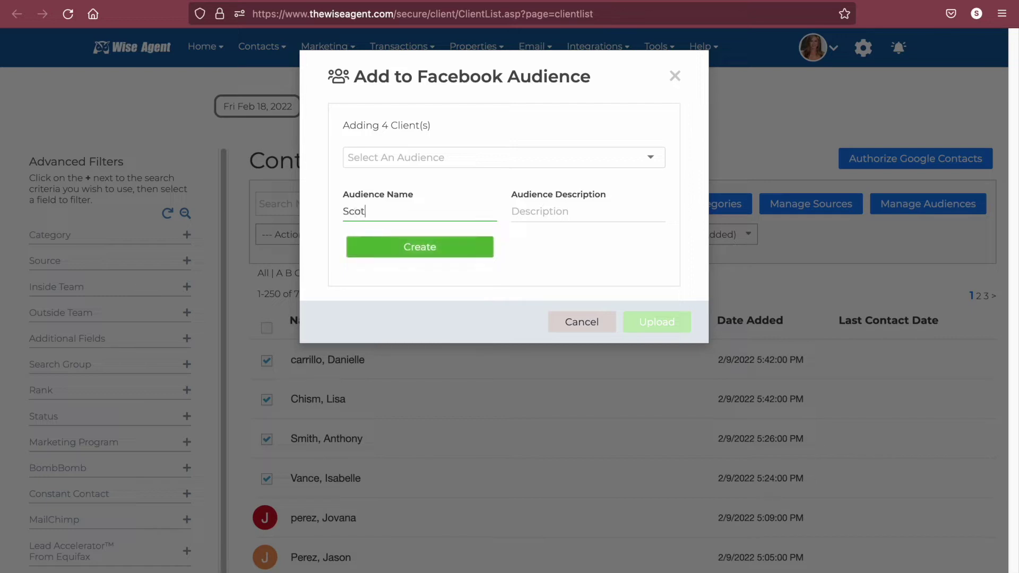
type("tsdale Buyer Audience")
key("Tab")
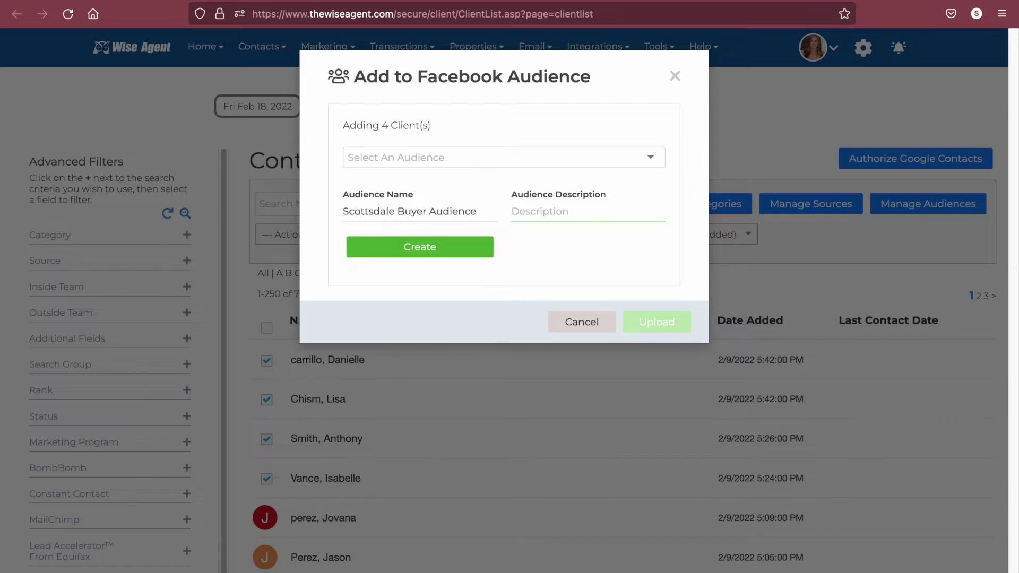
type("Buyers in the Scottsda")
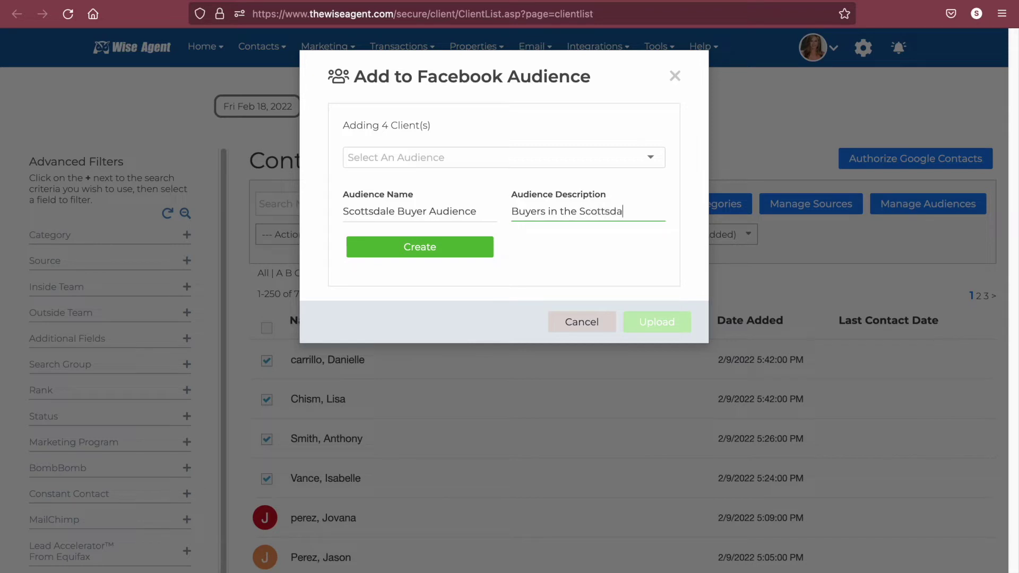
type("le area")
left_click(435, 247)
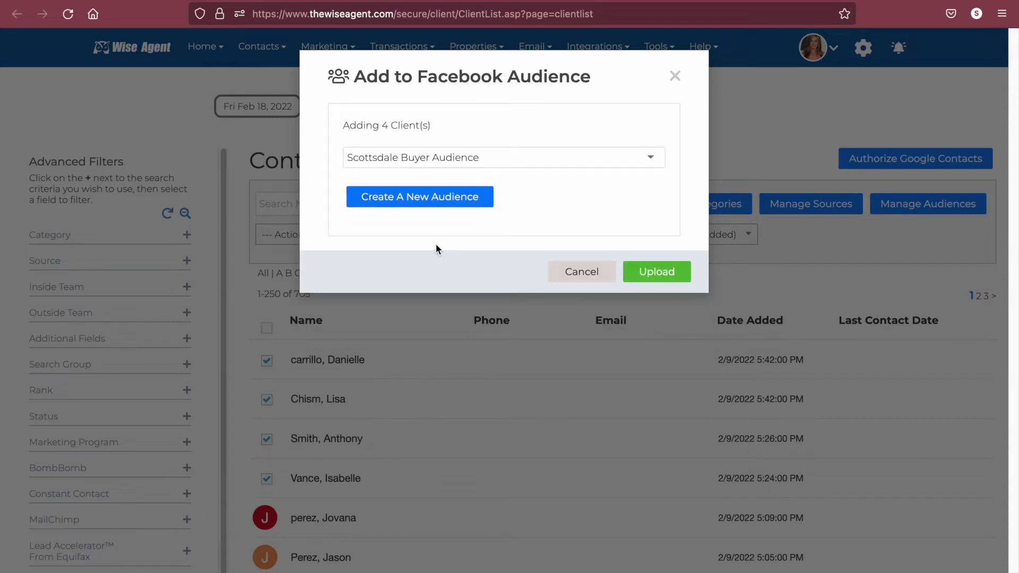
left_click(633, 274)
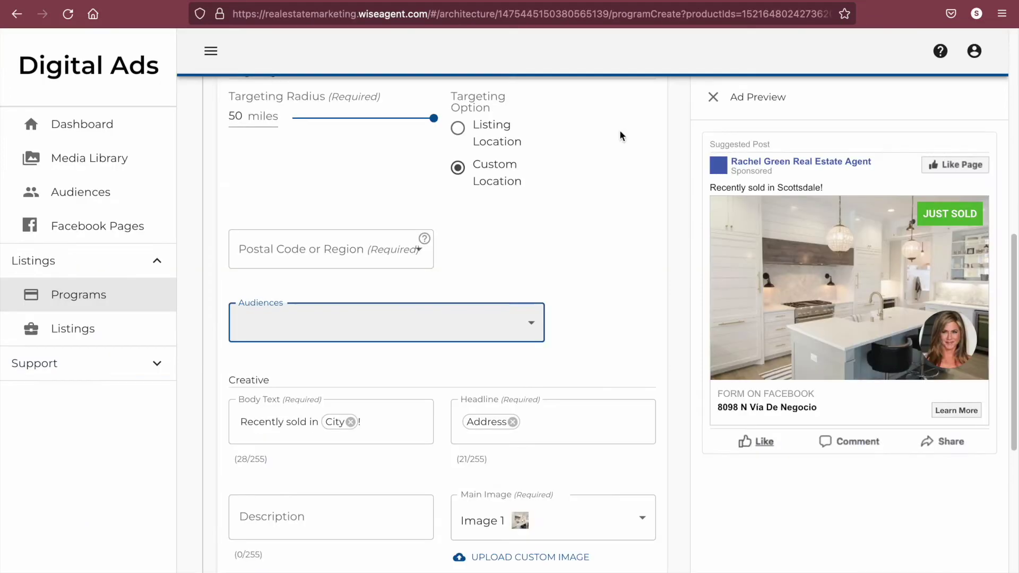
left_click(610, 310)
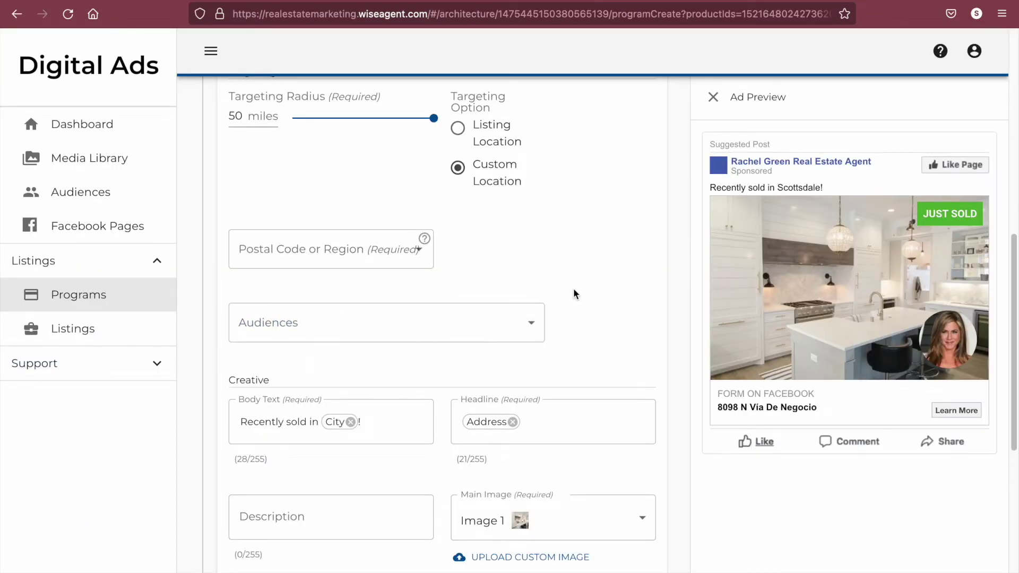
Step: Scroll to the ad copy and inspect the body text, dismissing the column-name suggestions
scroll(575, 291, "up", 1)
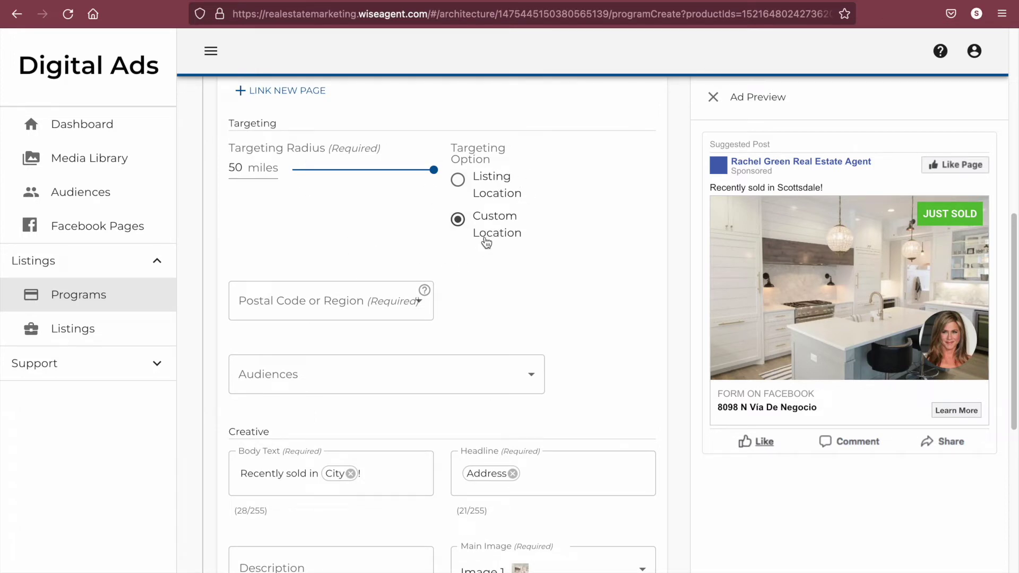
scroll(507, 374, "down", 1)
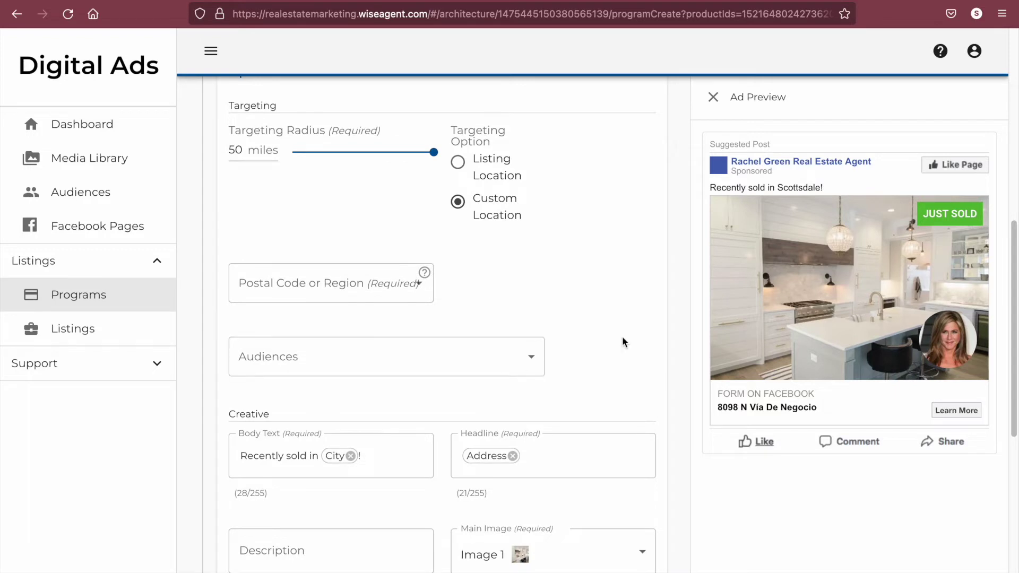
scroll(622, 336, "down", 1)
scroll(649, 334, "down", 1)
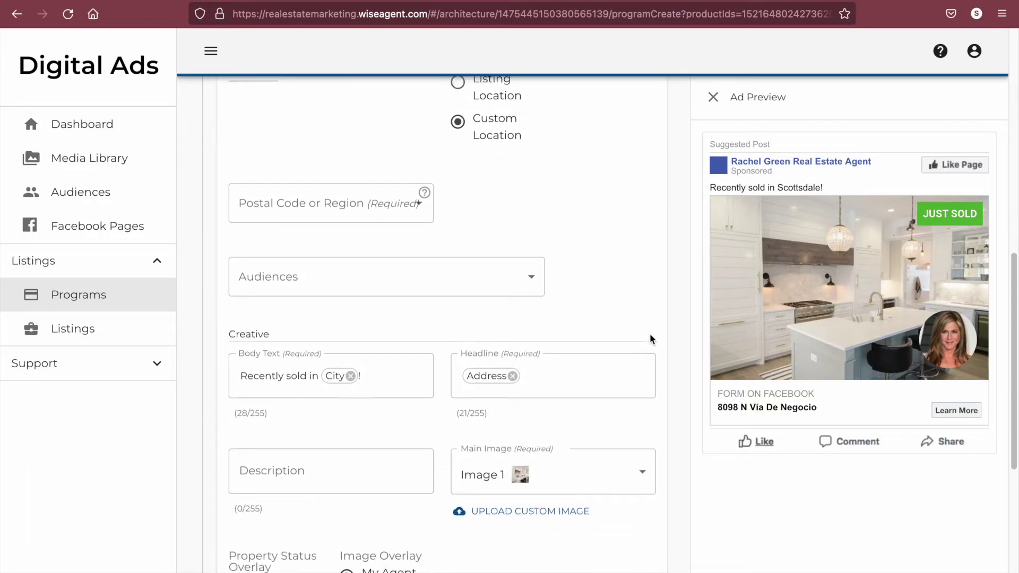
scroll(652, 340, "down", 2)
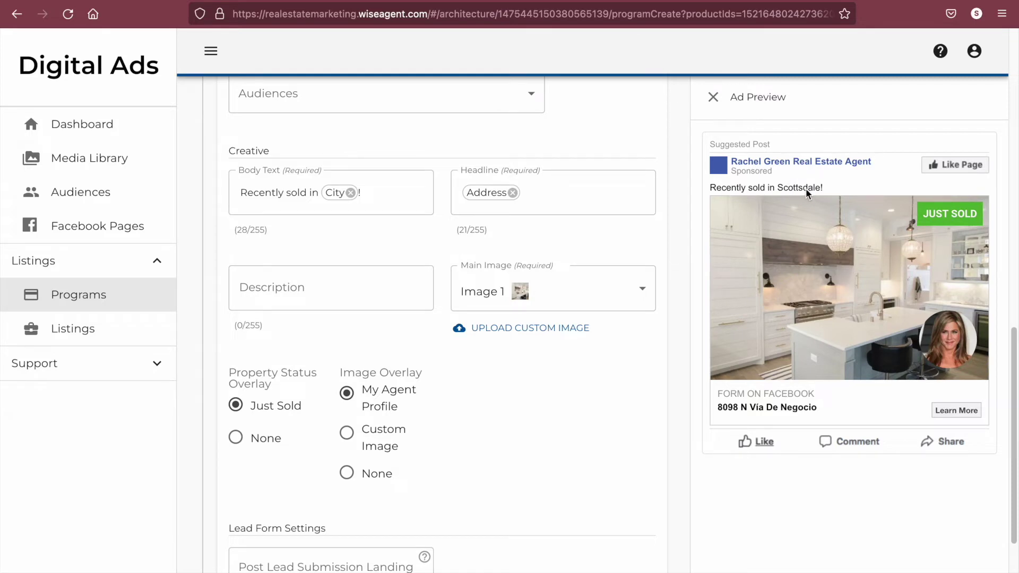
left_click(396, 193)
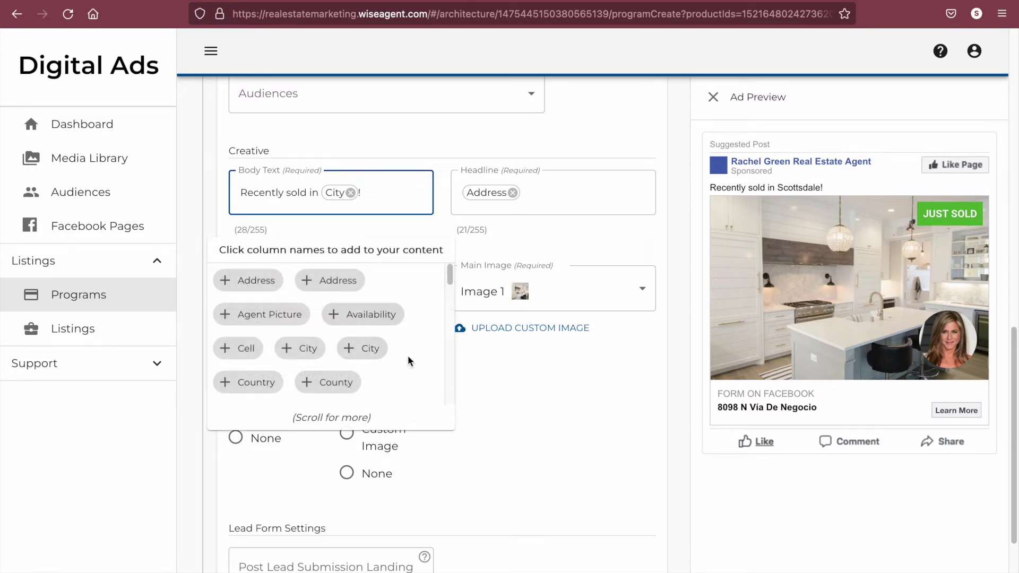
scroll(408, 355, "down", 3)
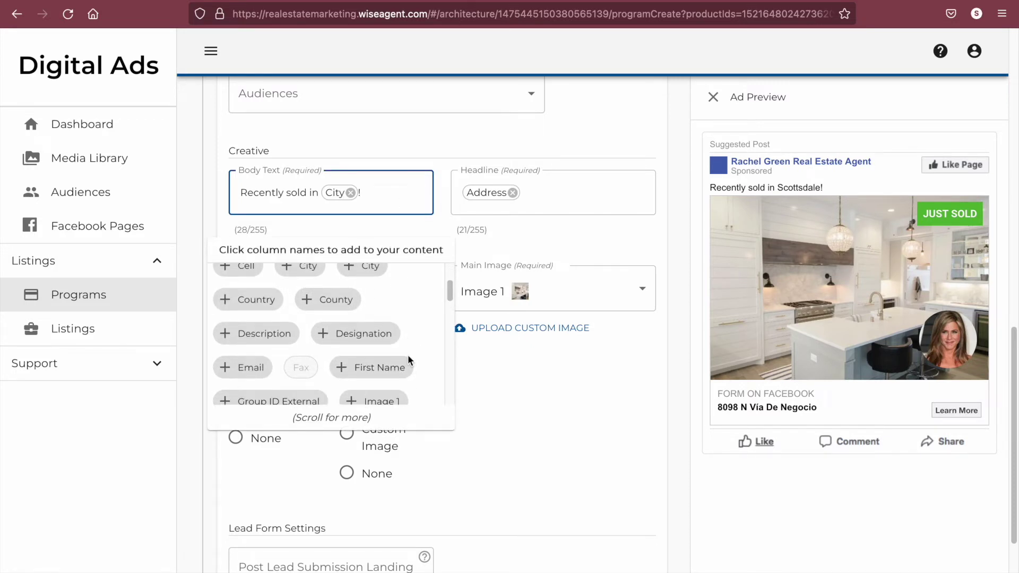
left_click(574, 358)
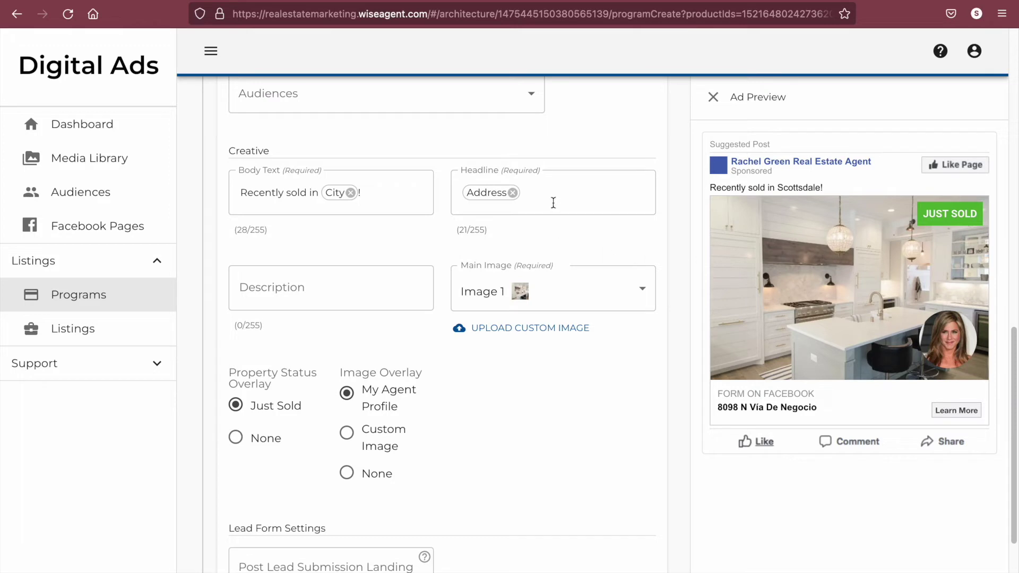
Step: Append the City and State fields to the Address headline
left_click(562, 186)
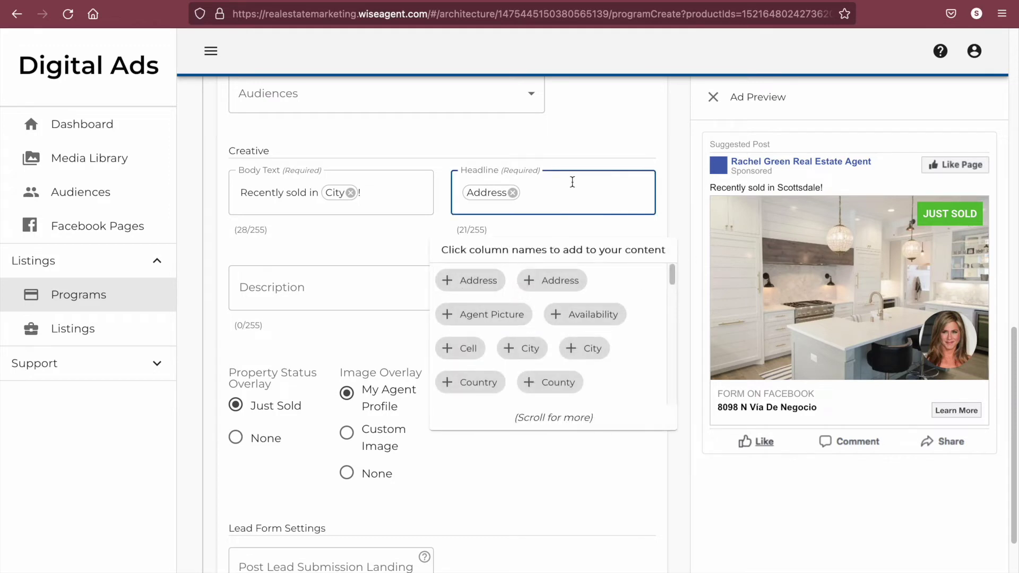
left_click(527, 354)
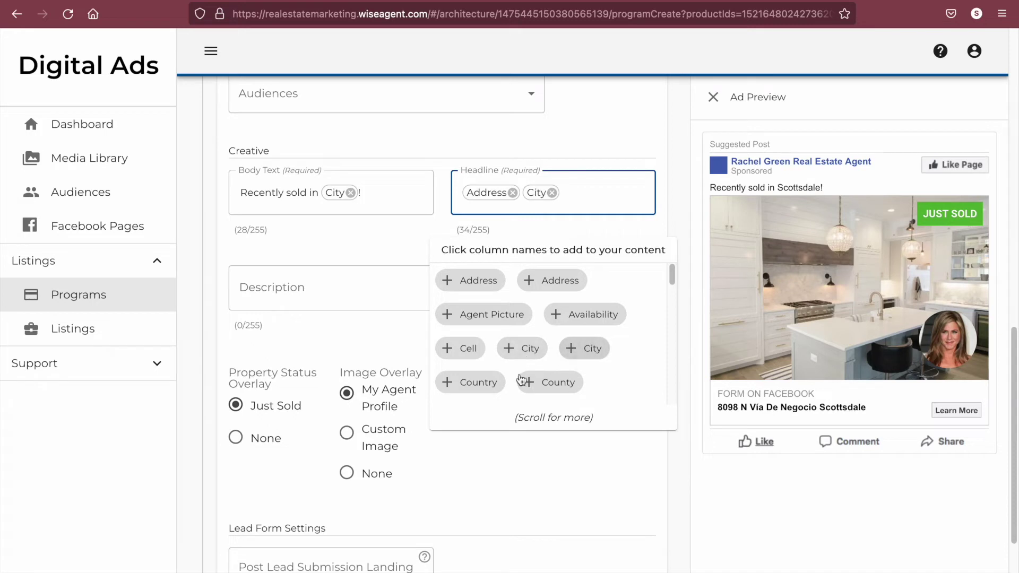
scroll(522, 353, "down", 1)
scroll(521, 353, "down", 6)
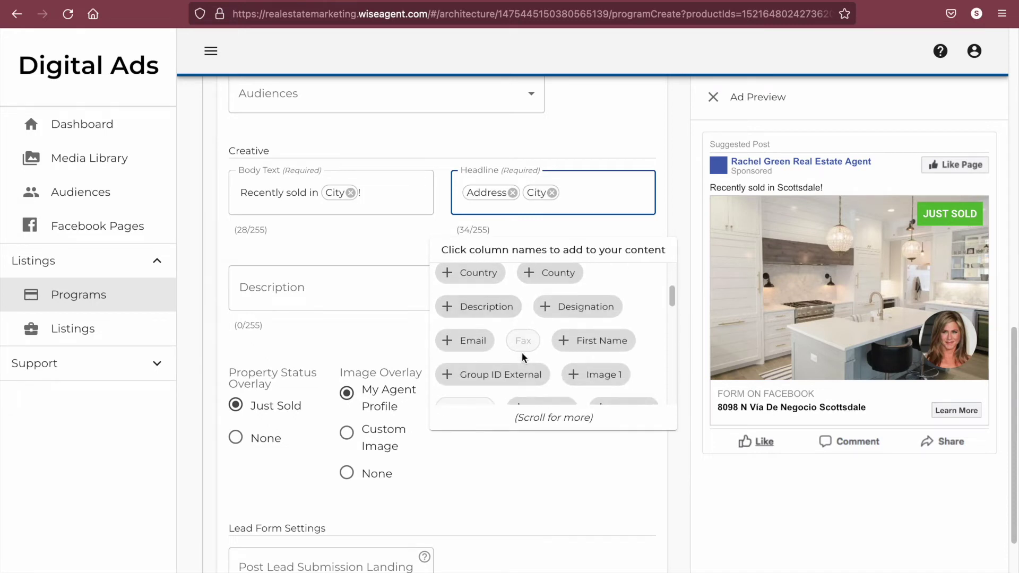
scroll(525, 358, "down", 5)
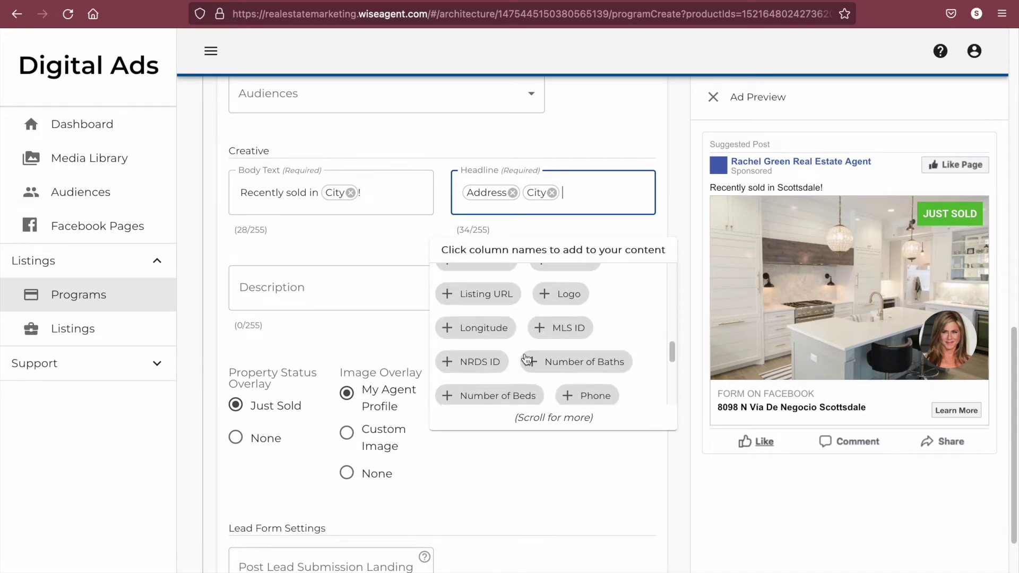
scroll(524, 354, "down", 5)
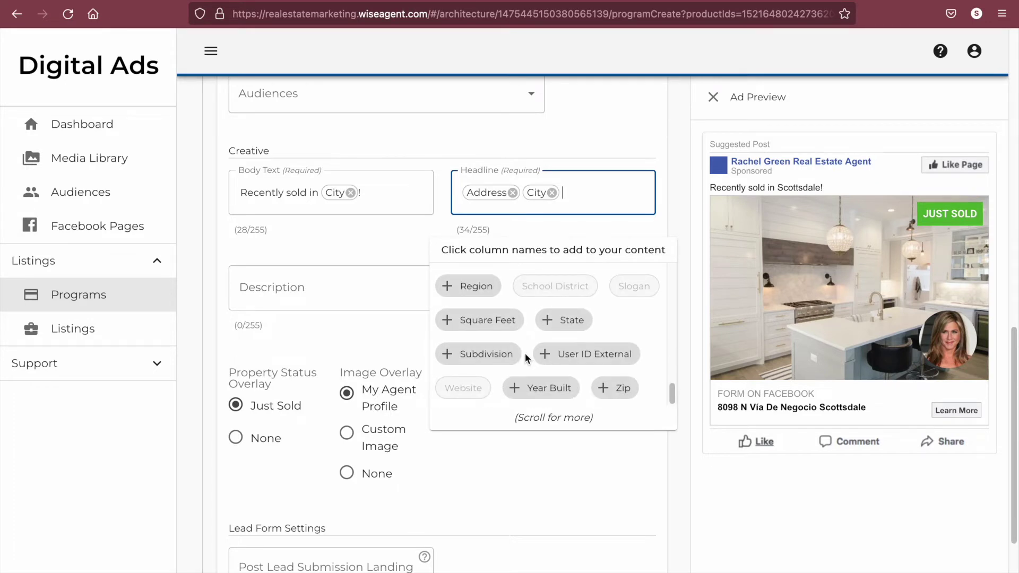
left_click(563, 322)
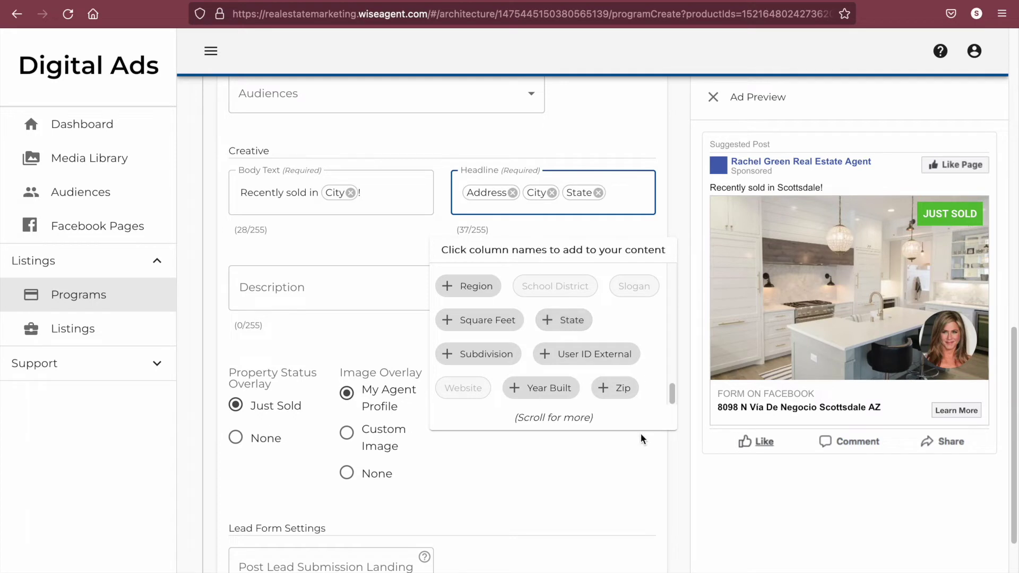
scroll(650, 440, "down", 1)
left_click(632, 225)
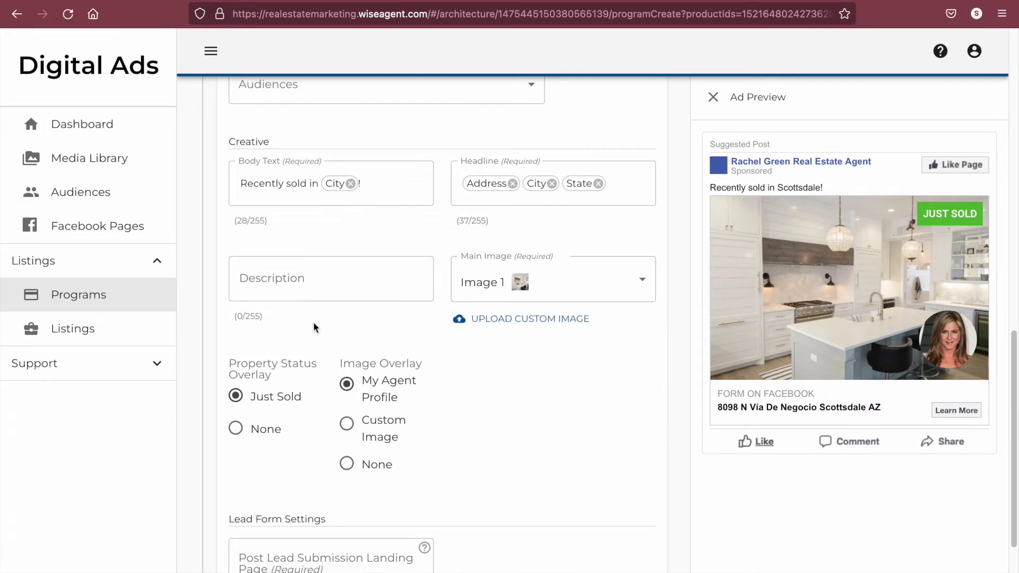
left_click(290, 284)
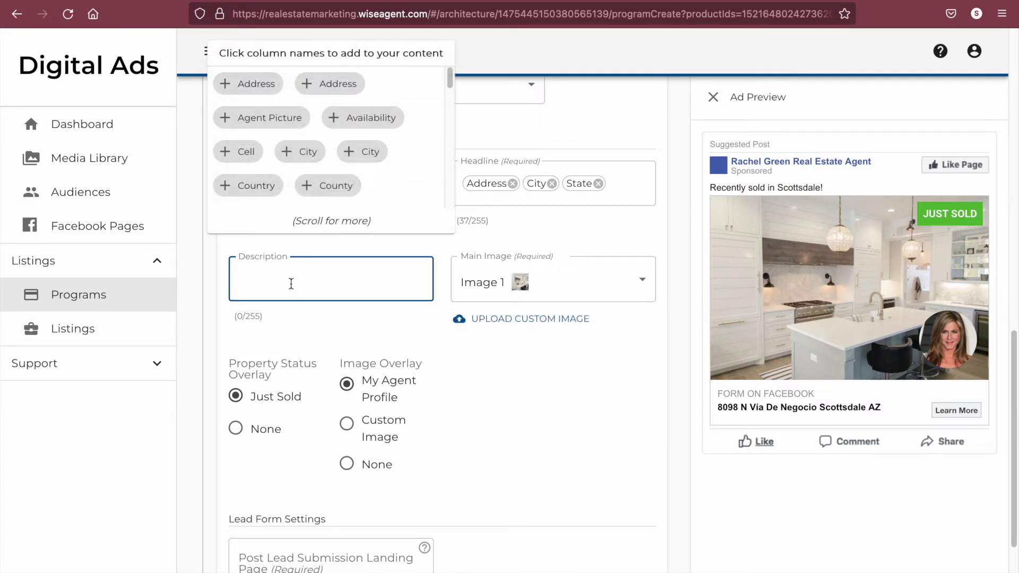
Step: Enter the description 'Get in contact today!' and set Image 2 as the main image
type("Get in contact today!")
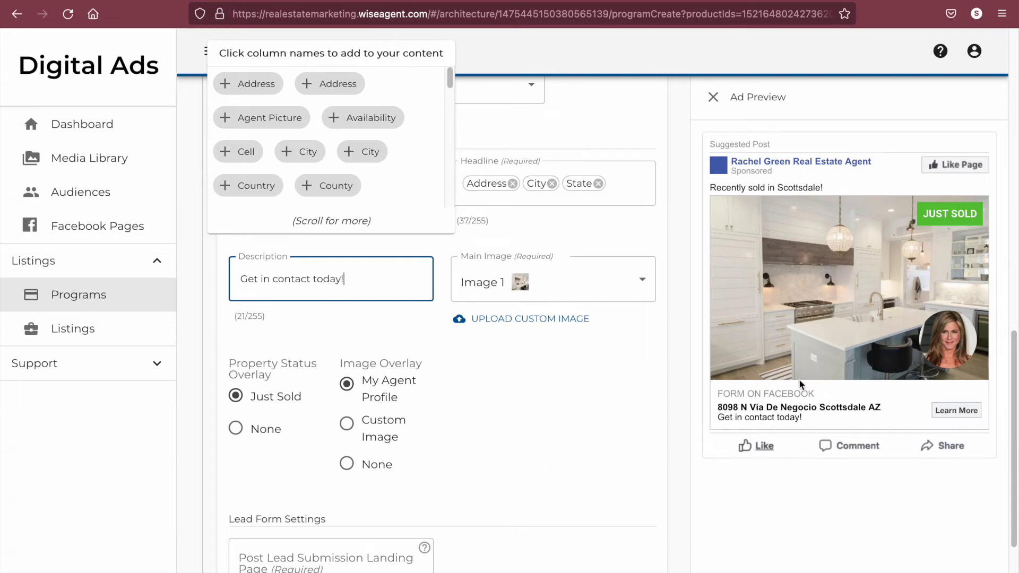
left_click(549, 393)
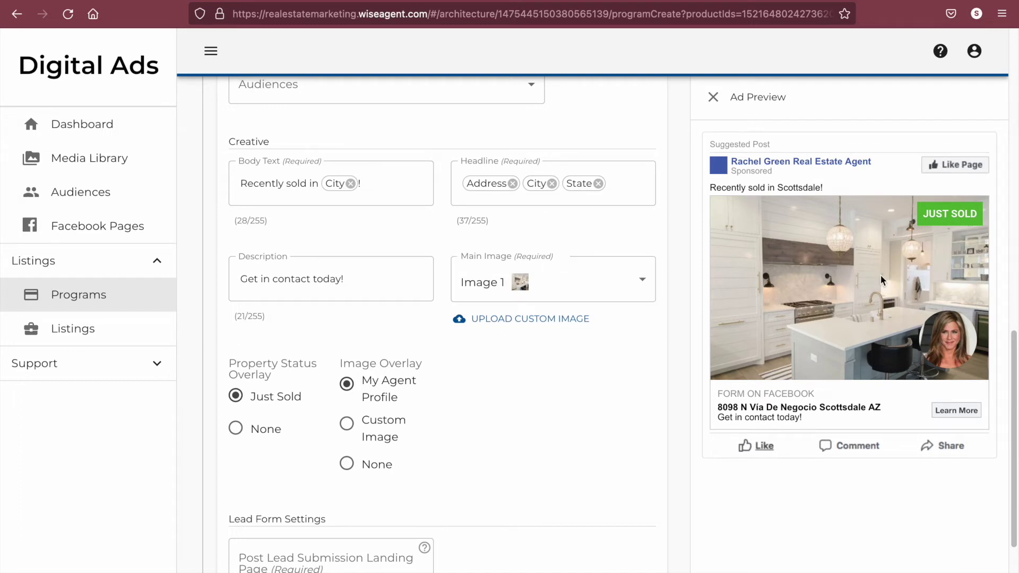
left_click(623, 282)
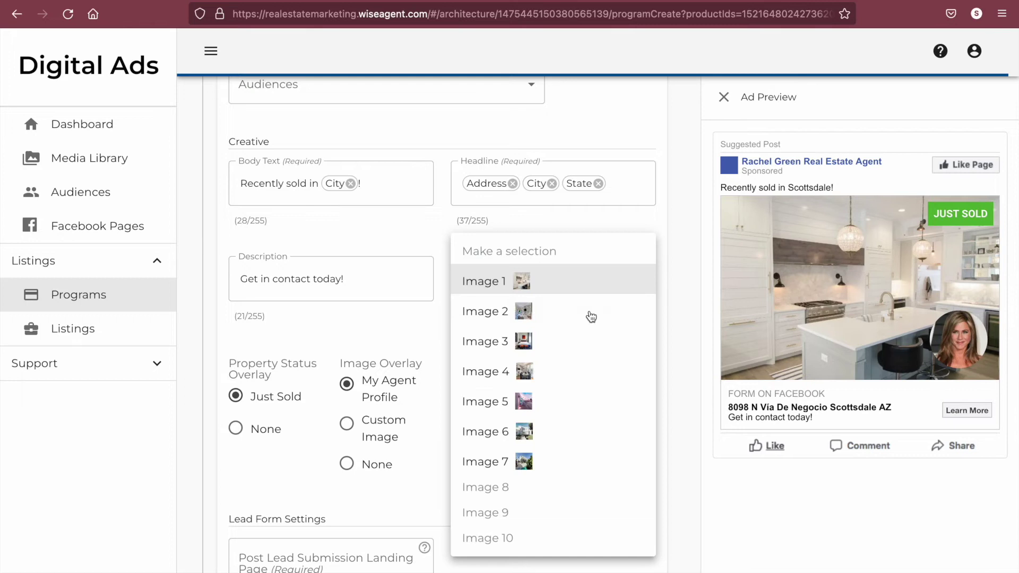
left_click(410, 453)
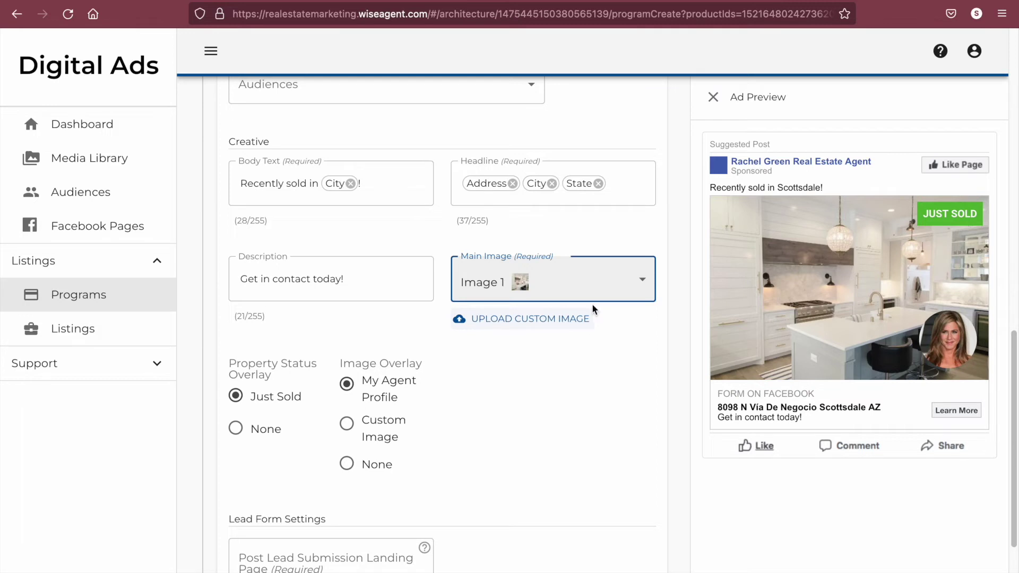
left_click(609, 279)
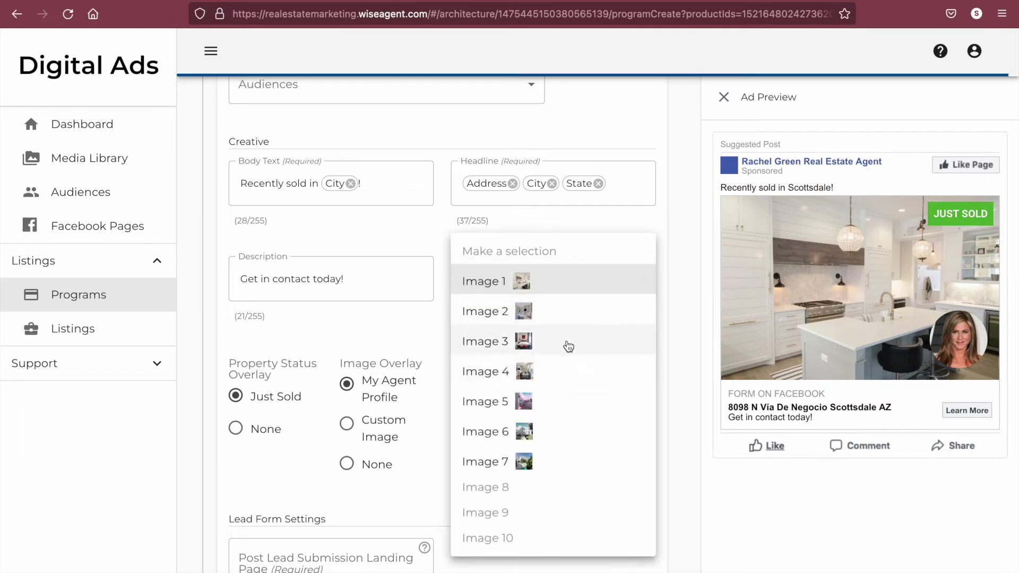
left_click(569, 345)
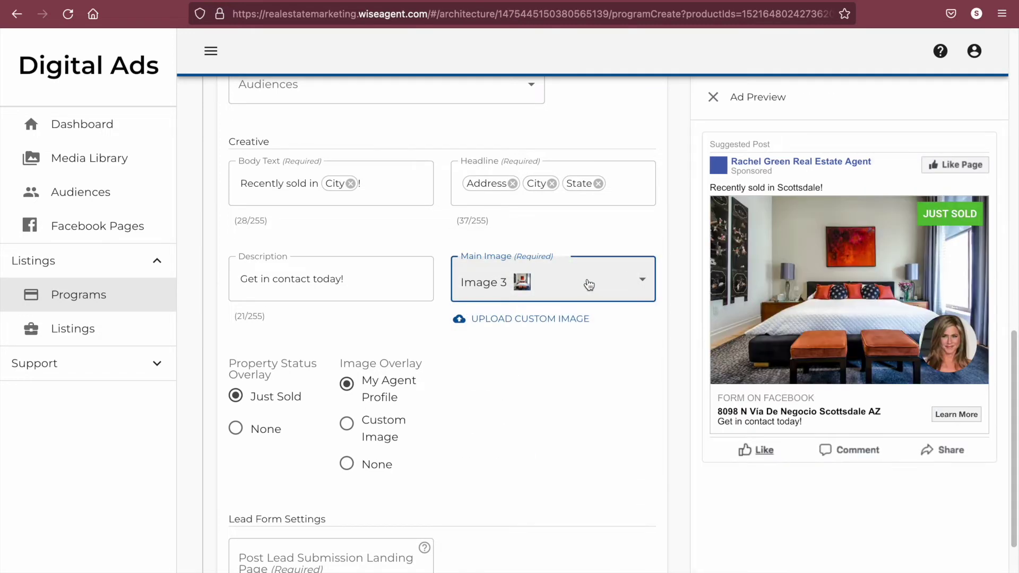
left_click(589, 285)
left_click(589, 264)
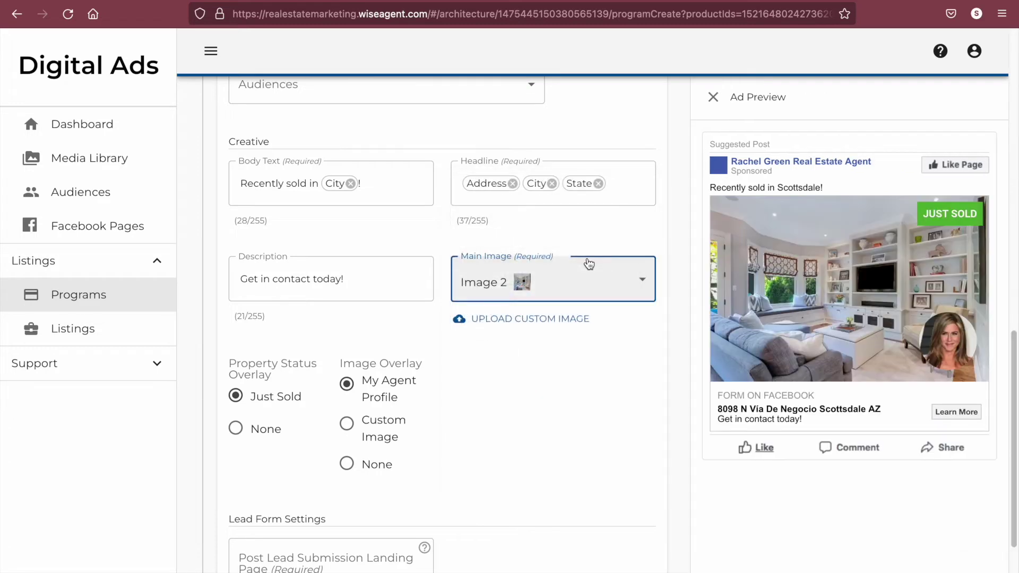
scroll(654, 379, "down", 3)
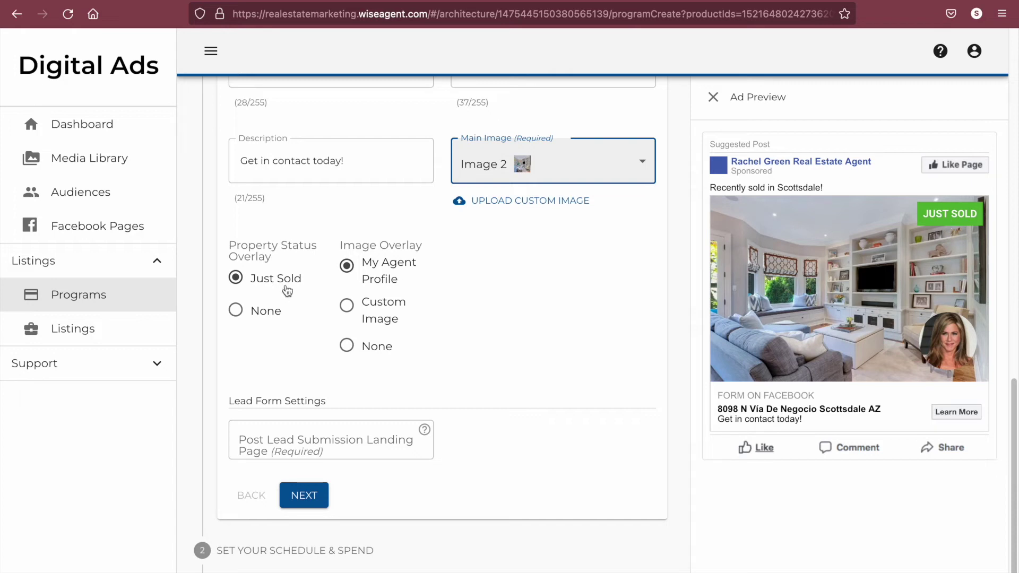
Step: Remove the Just Sold overlay and try the real estate logo as a custom image overlay
left_click(236, 311)
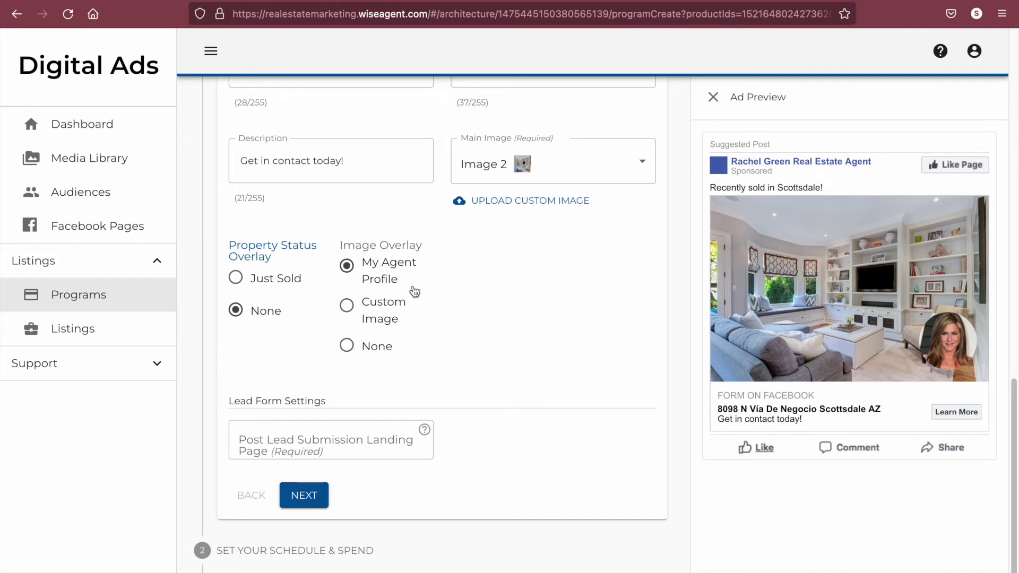
left_click(349, 307)
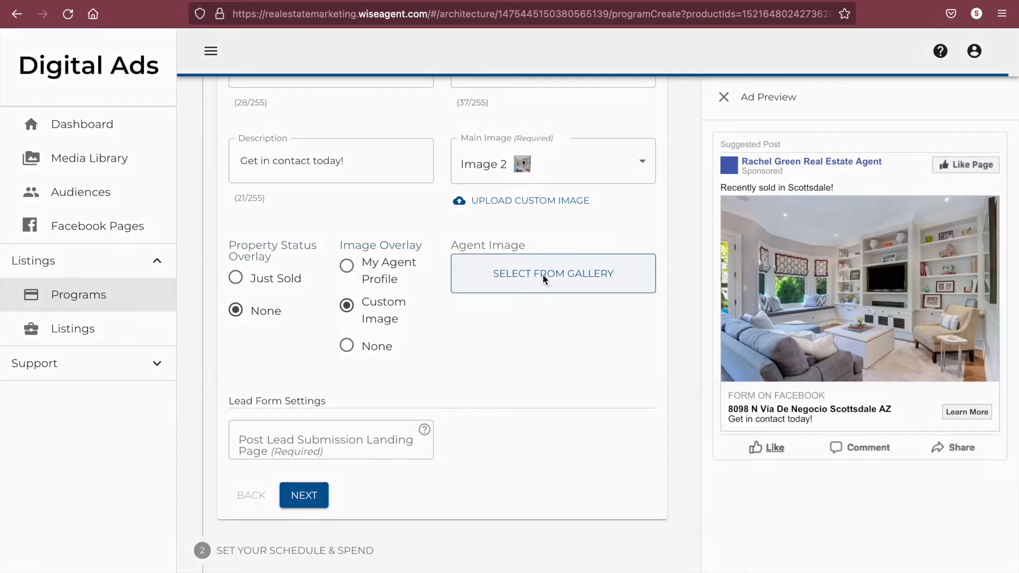
left_click(543, 273)
left_click(127, 212)
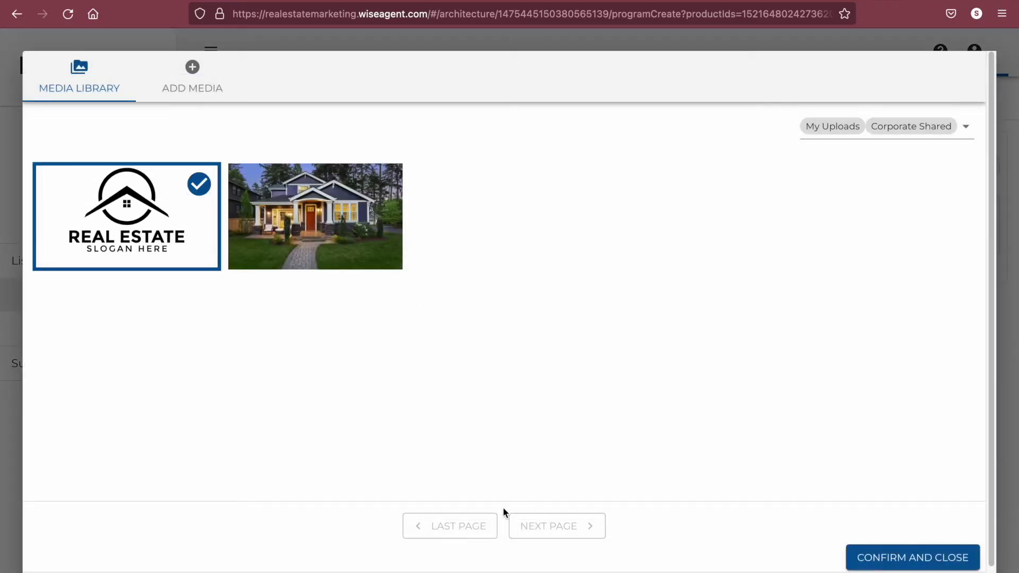
left_click(872, 560)
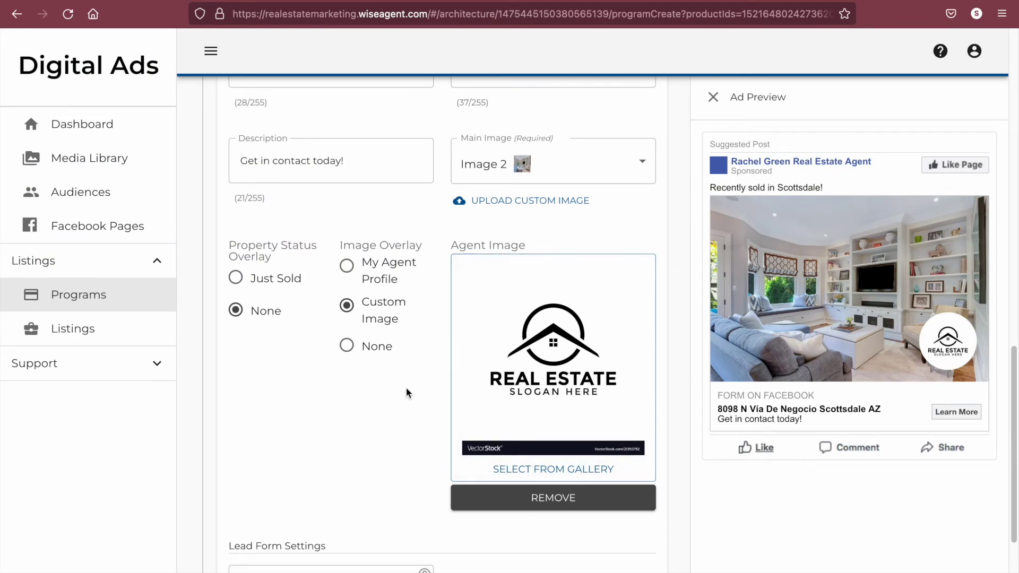
Step: Restore the agent profile photo overlay and add the Just Sold banner
left_click(347, 346)
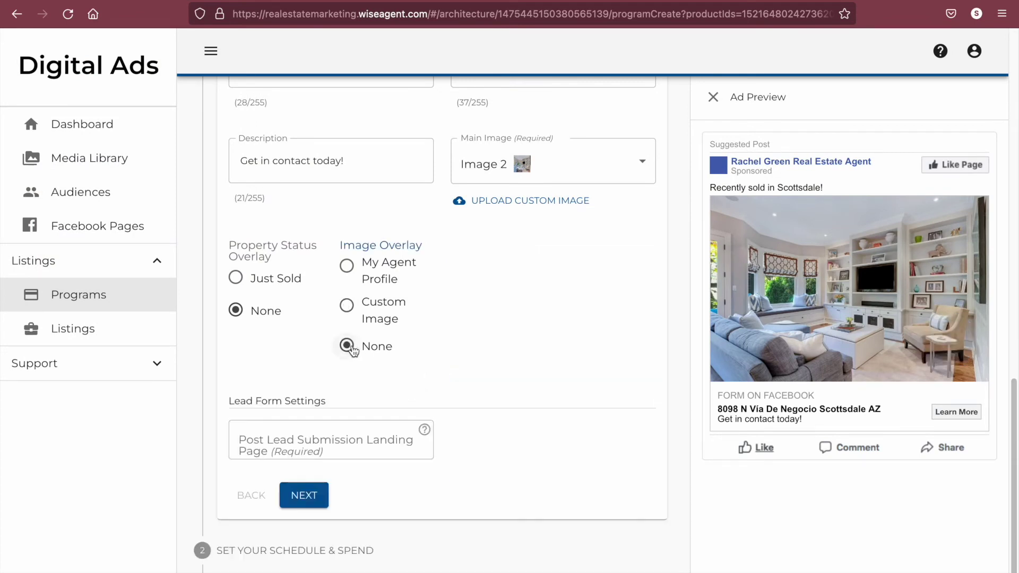
left_click(346, 266)
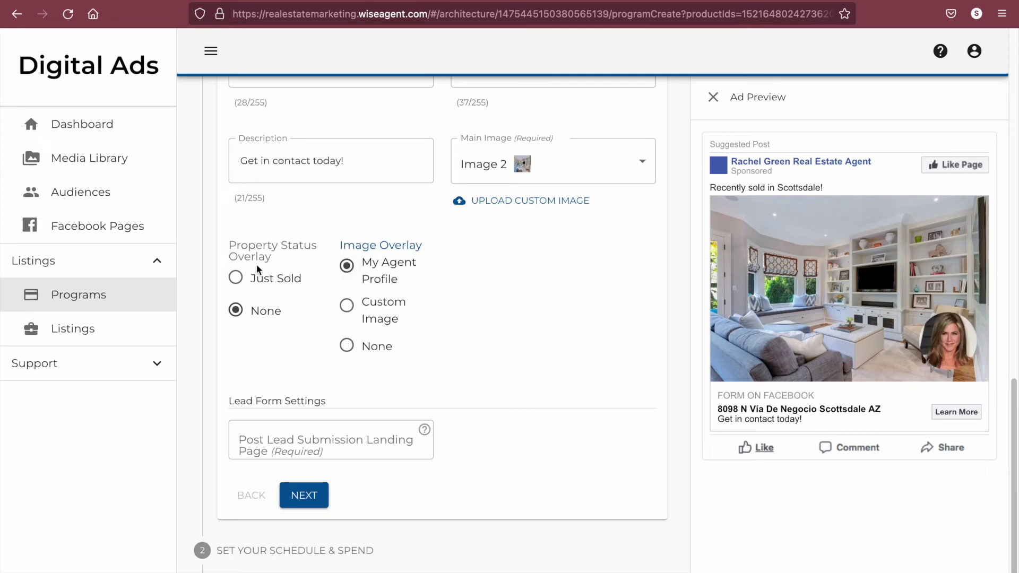
left_click(236, 277)
scroll(593, 330, "down", 1)
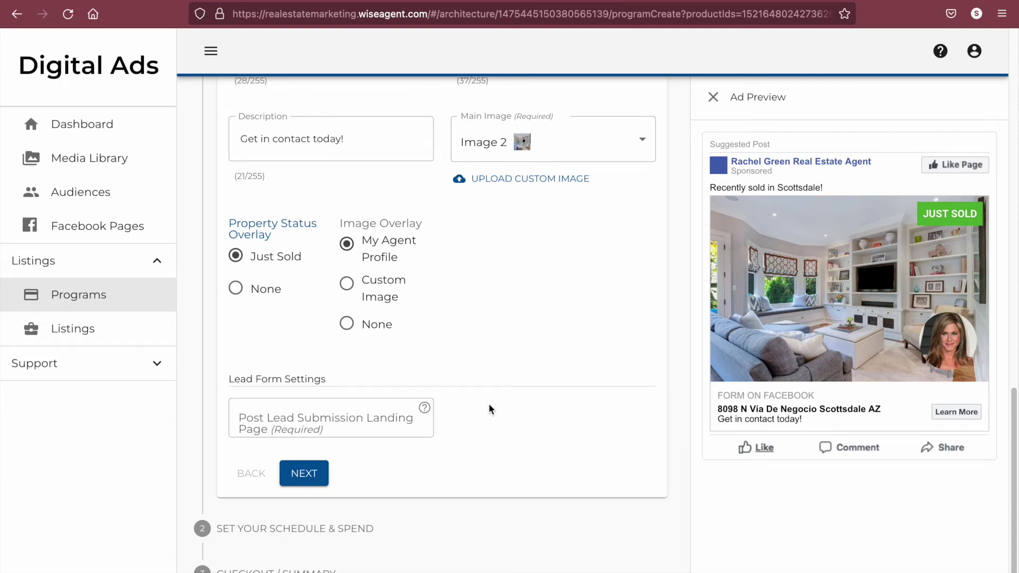
mouse_move(424, 408)
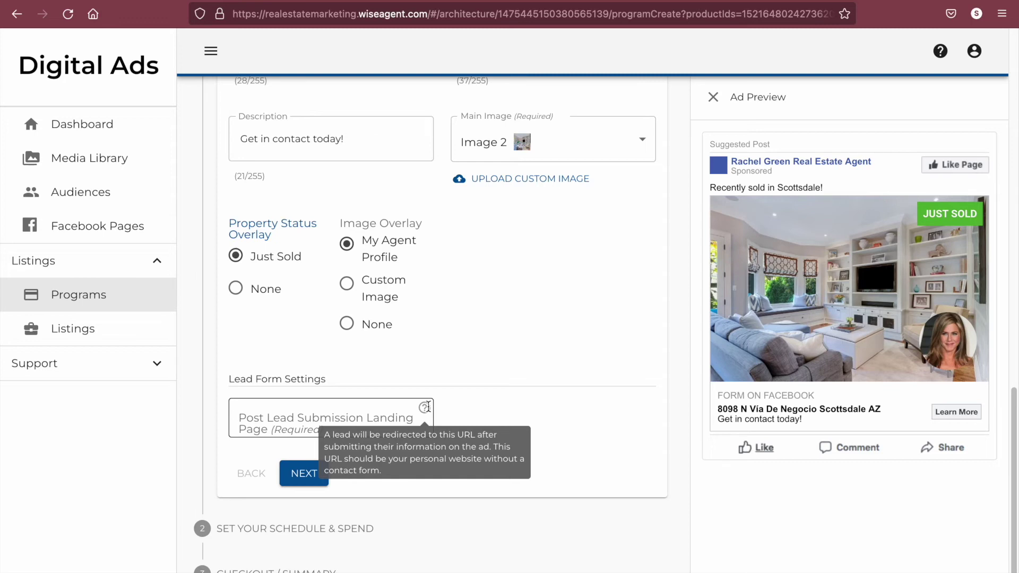
left_click(316, 416)
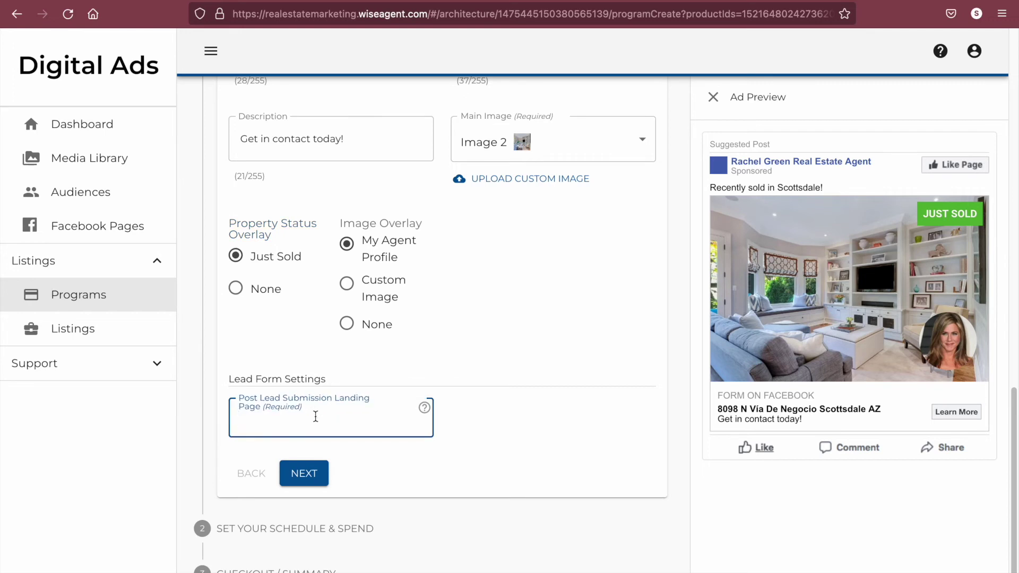
type("www.wiseagent.com")
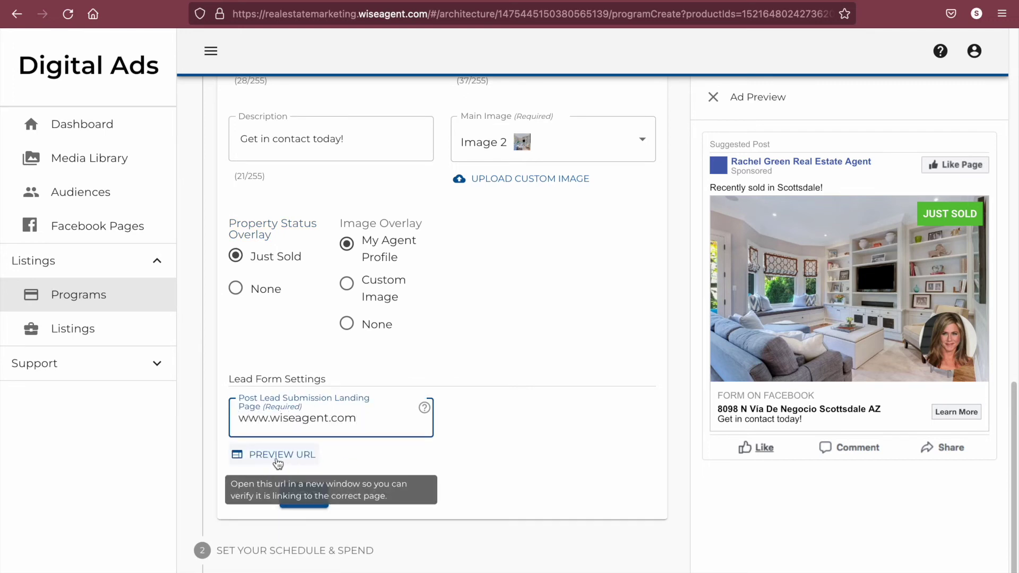
scroll(382, 485, "down", 1)
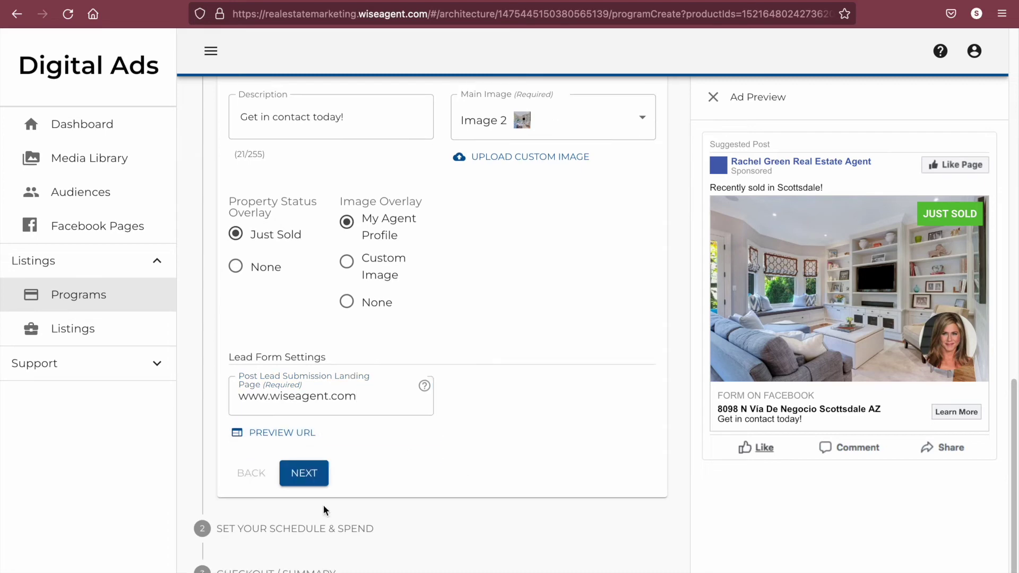
left_click(305, 474)
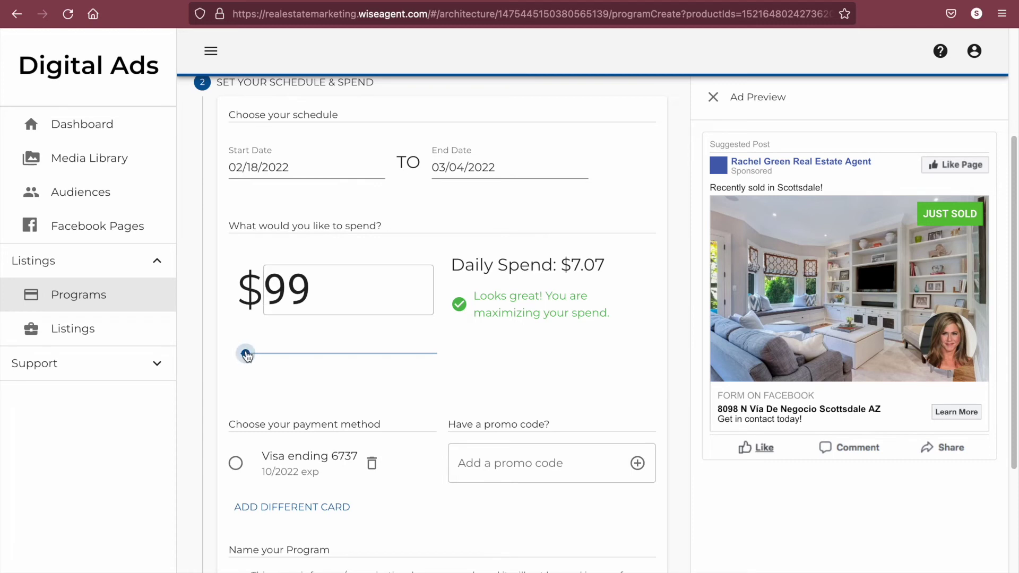
Step: Try different total spend amounts using the slider and the spend box
left_click_drag(247, 354, 255, 355)
left_click(363, 291)
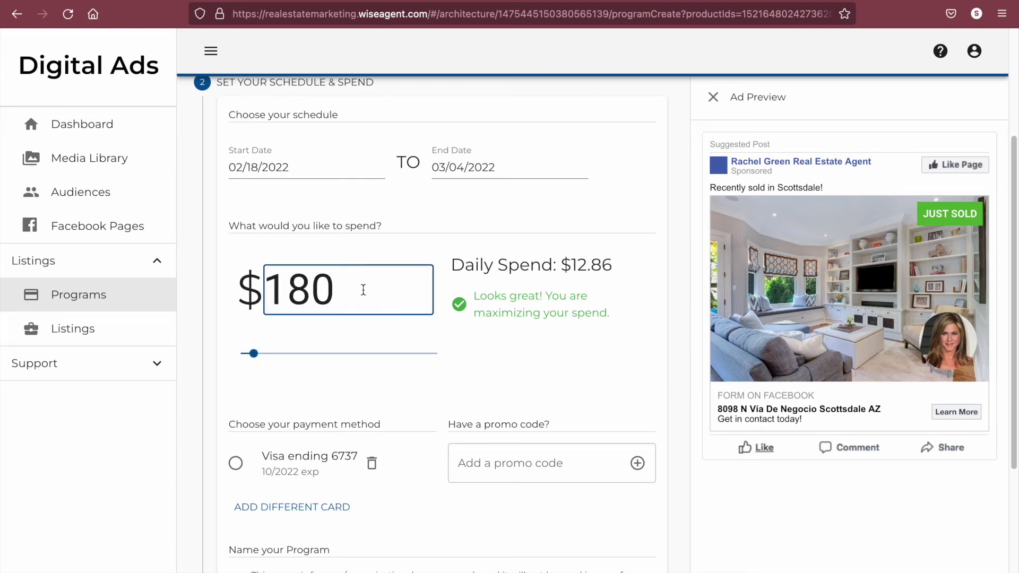
key("BackSpace")
key("BackSpace")
type("00")
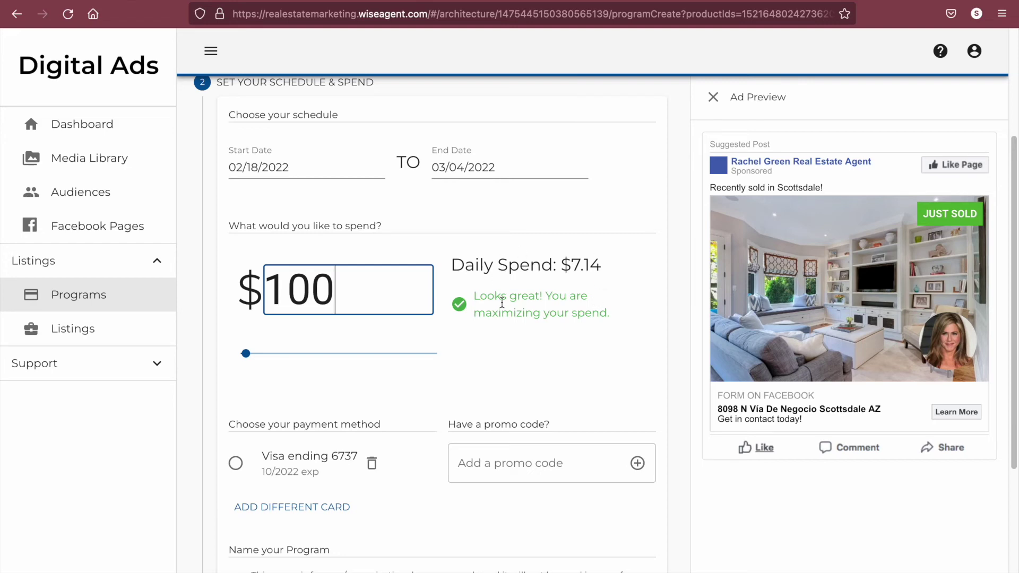
Step: Set the program end date to 03/18/2022
left_click(460, 171)
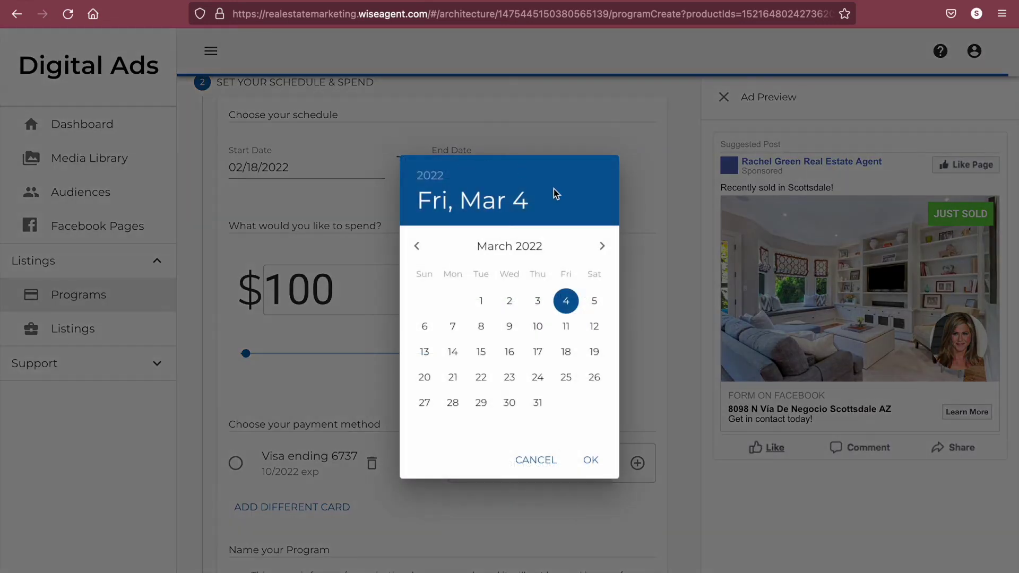
left_click(565, 351)
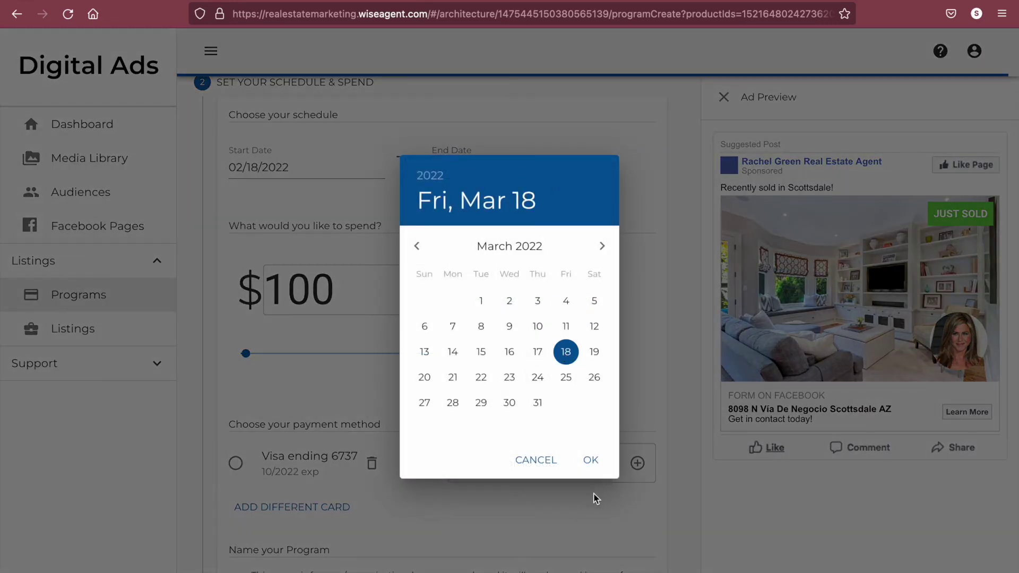
left_click(590, 467)
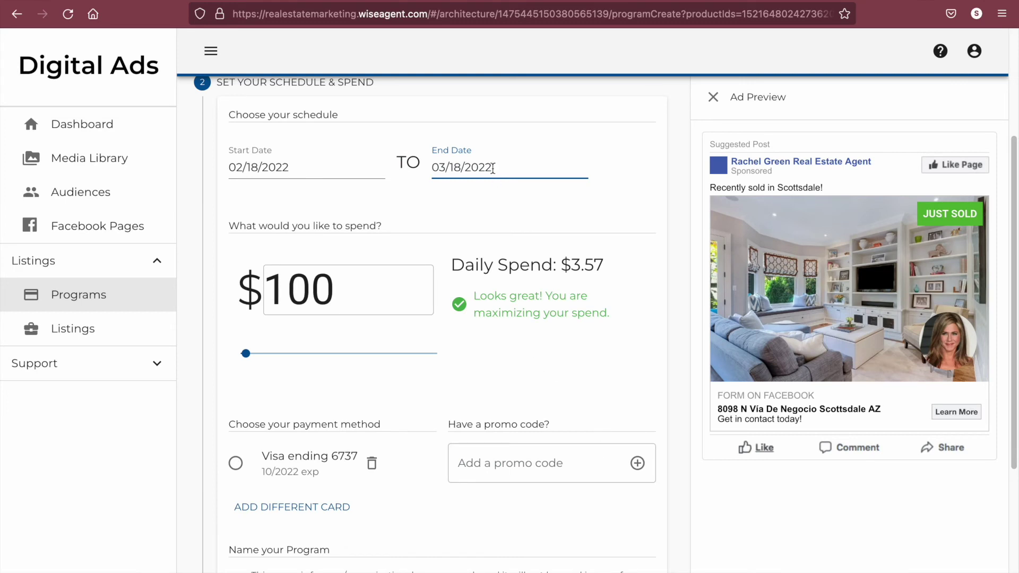
Step: Set the total budget to $80, giving a $2.86 daily spend
left_click(374, 285)
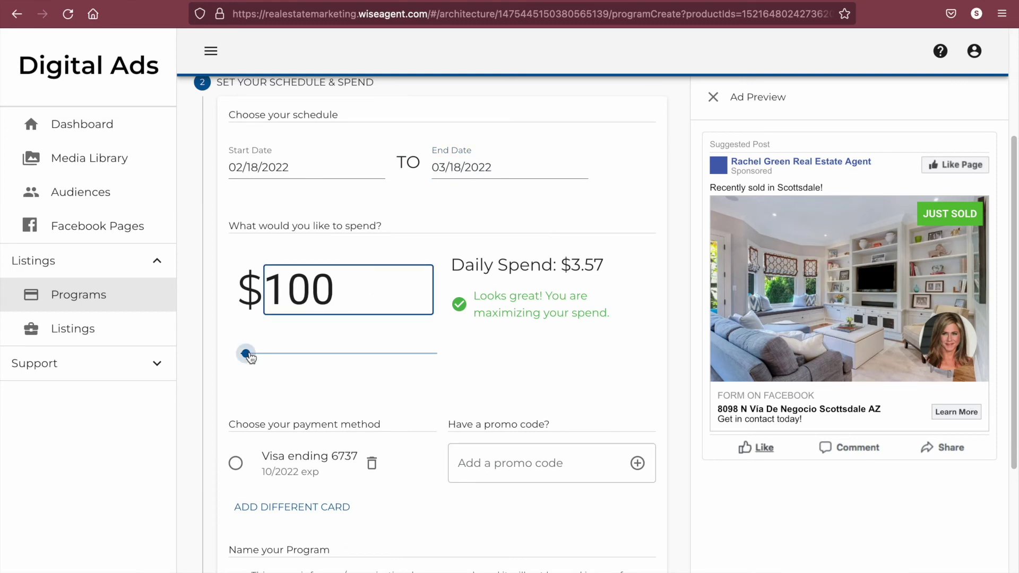
left_click_drag(246, 353, 234, 352)
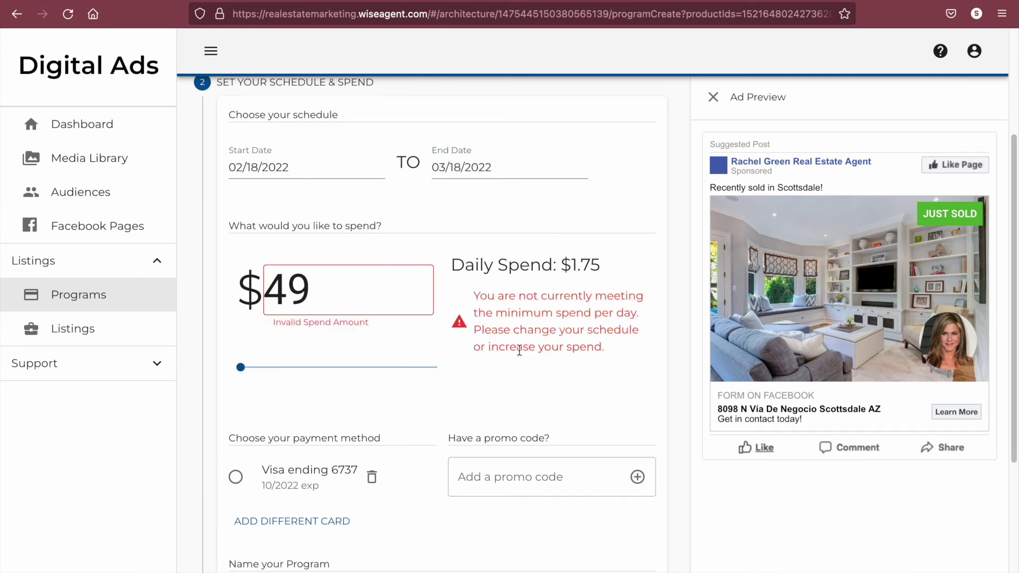
left_click(243, 371)
scroll(549, 345, "down", 1)
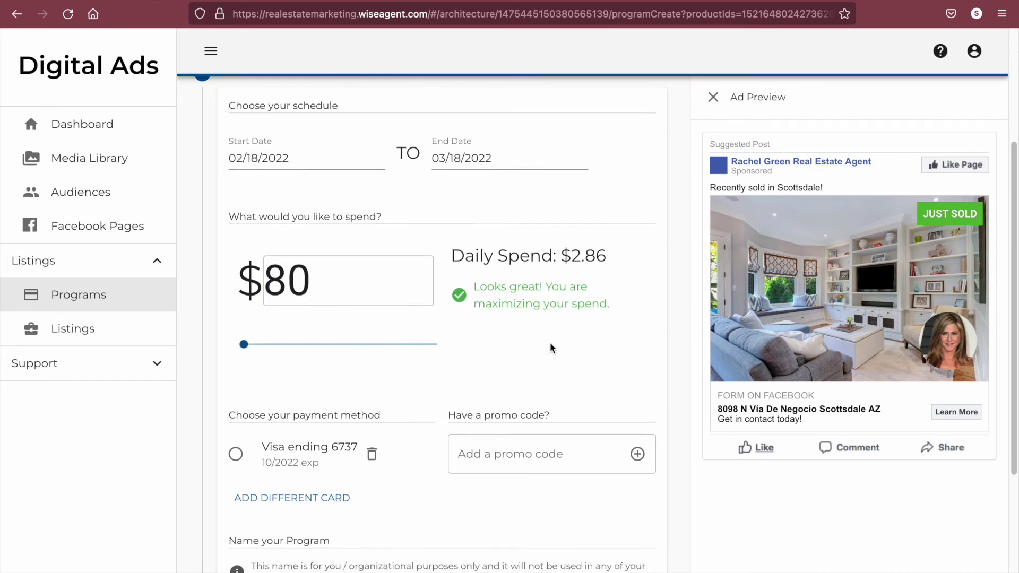
scroll(614, 327, "down", 3)
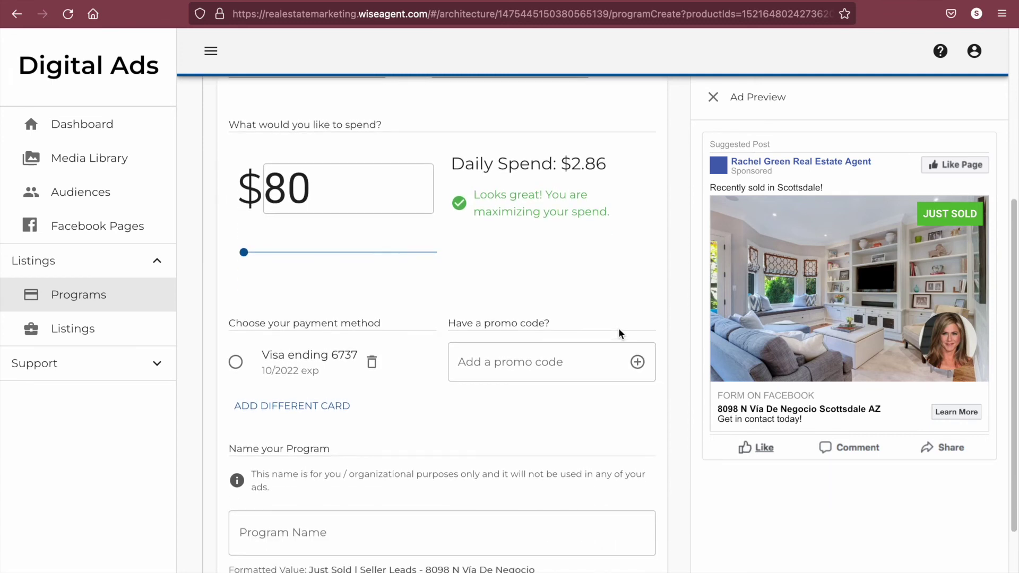
Step: Name the program with the Address field plus 'Seller Ad' and continue to checkout
scroll(448, 374, "down", 4)
scroll(451, 372, "down", 2)
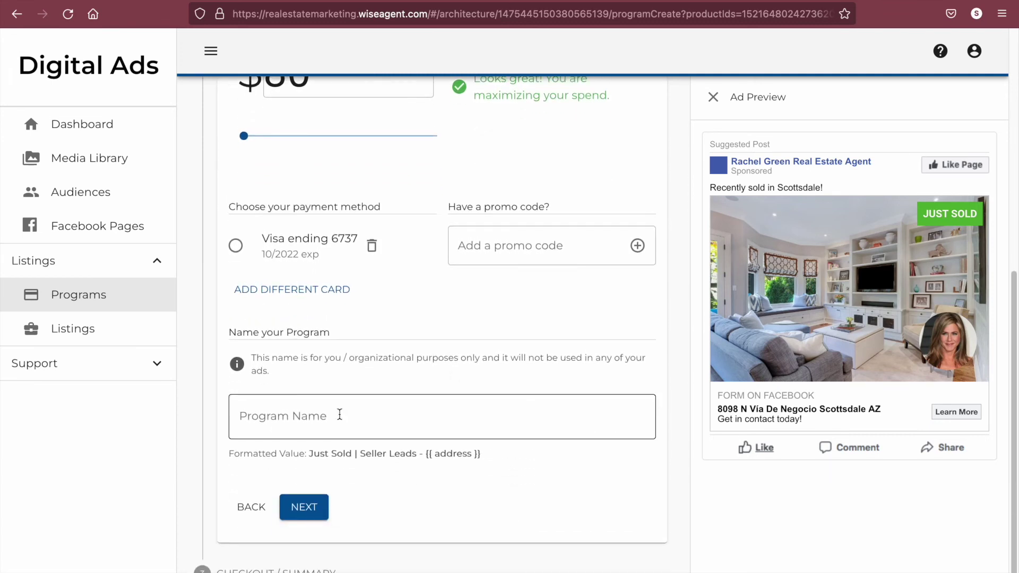
left_click(402, 414)
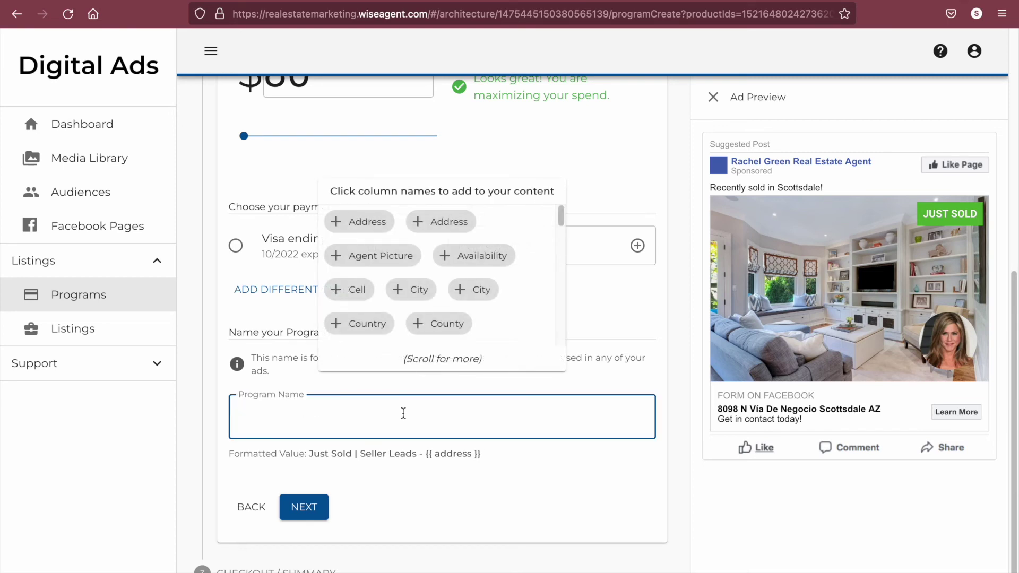
left_click(365, 227)
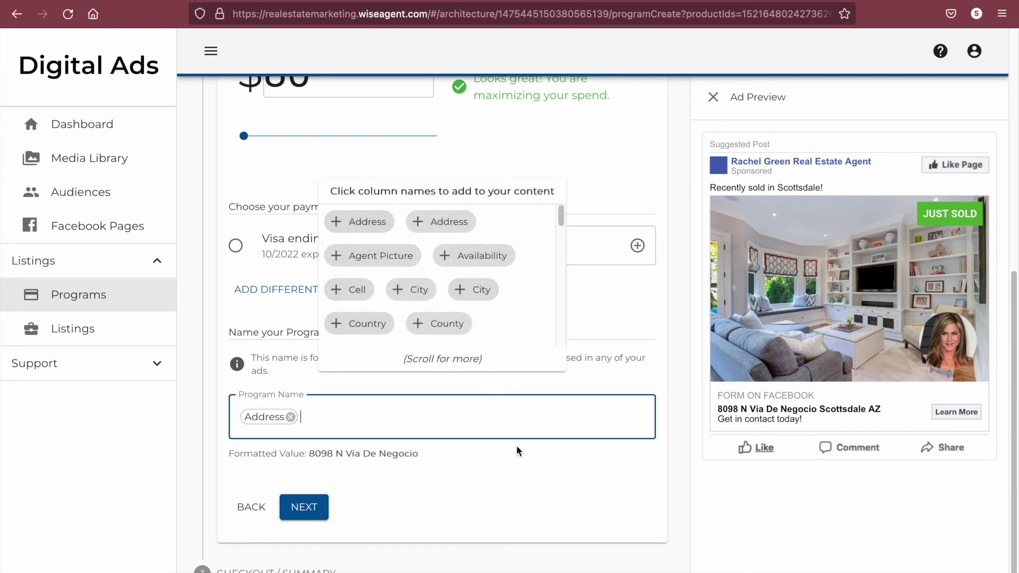
type("Seller Ad")
left_click(578, 503)
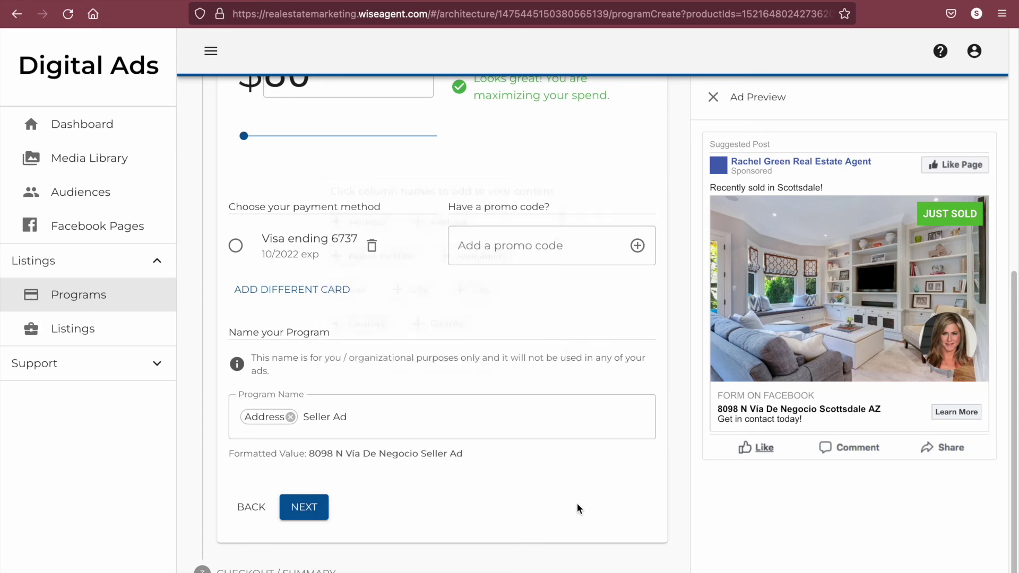
left_click(304, 507)
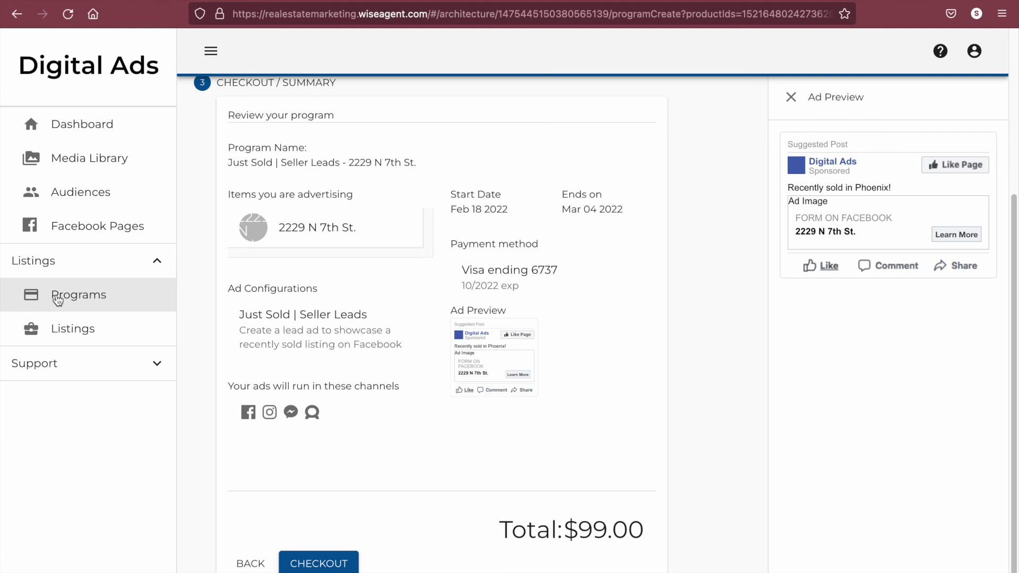
Step: Go to the list of all programs
left_click(114, 308)
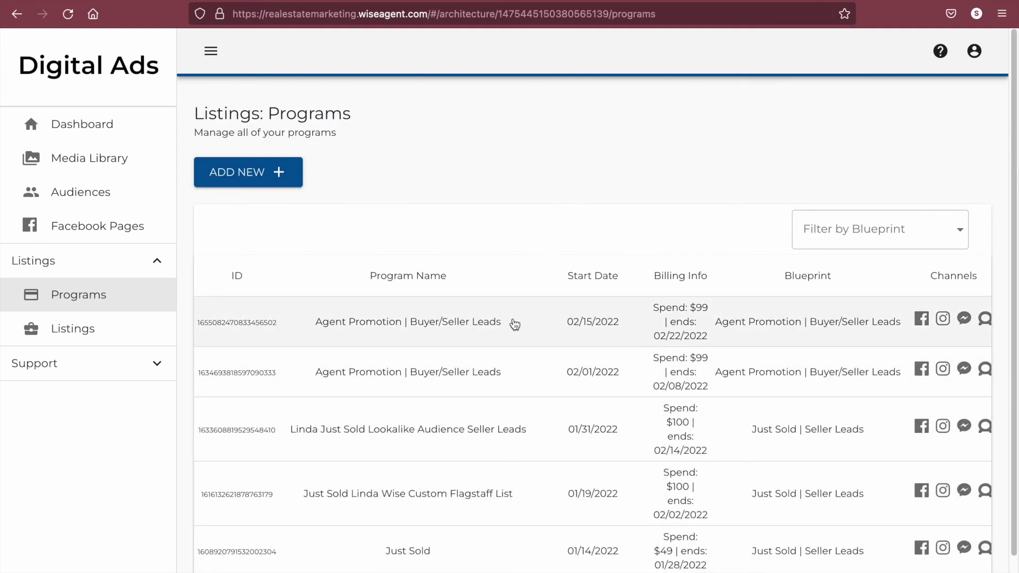
Step: Open the Program Details for Agent Promotion | Buyer/Seller Leads
left_click(512, 322)
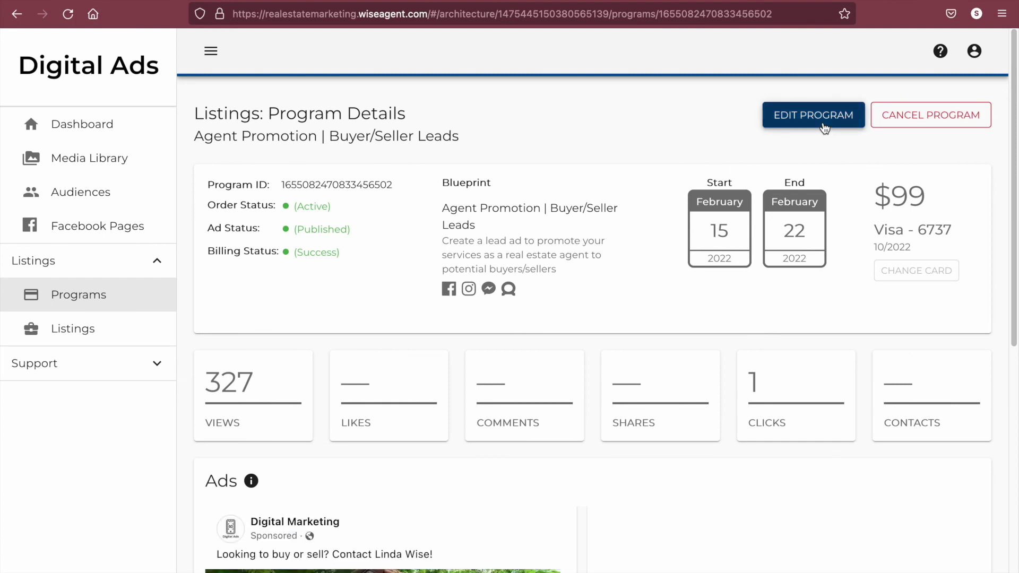